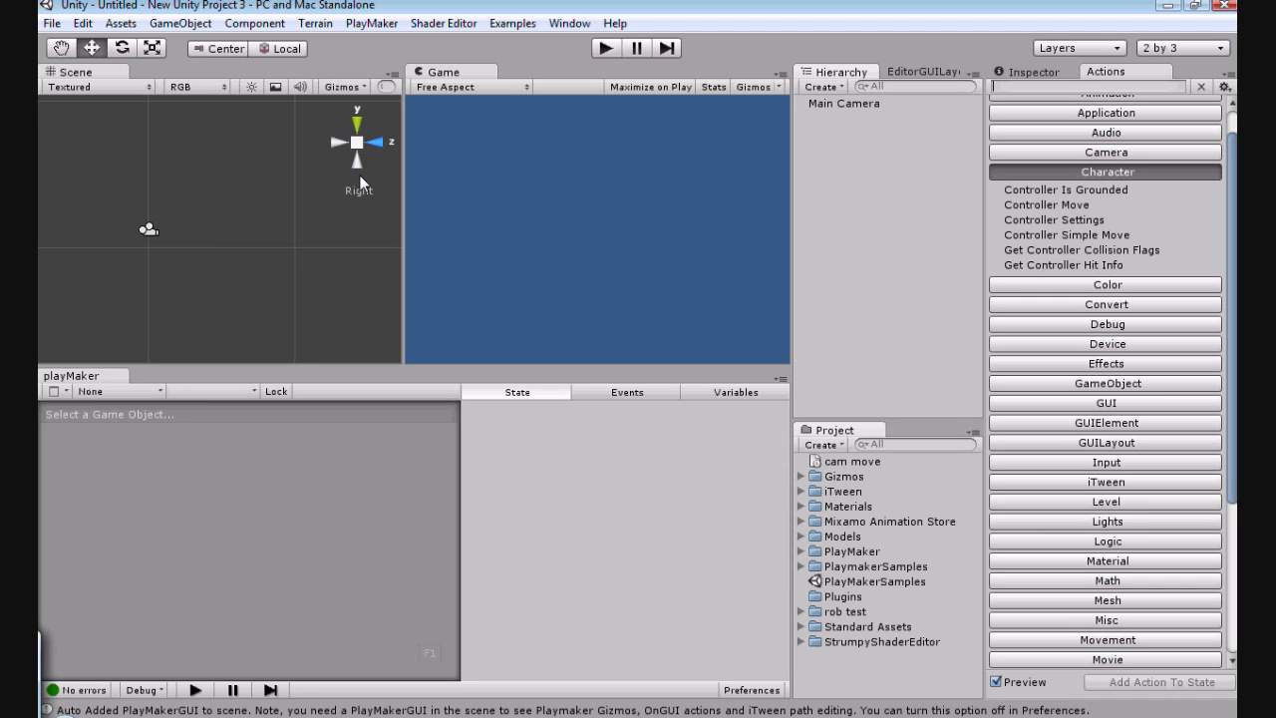
Step: Reset the Main Camera's position to the origin
{"action": "left_click", "coordinate": [839, 103]}
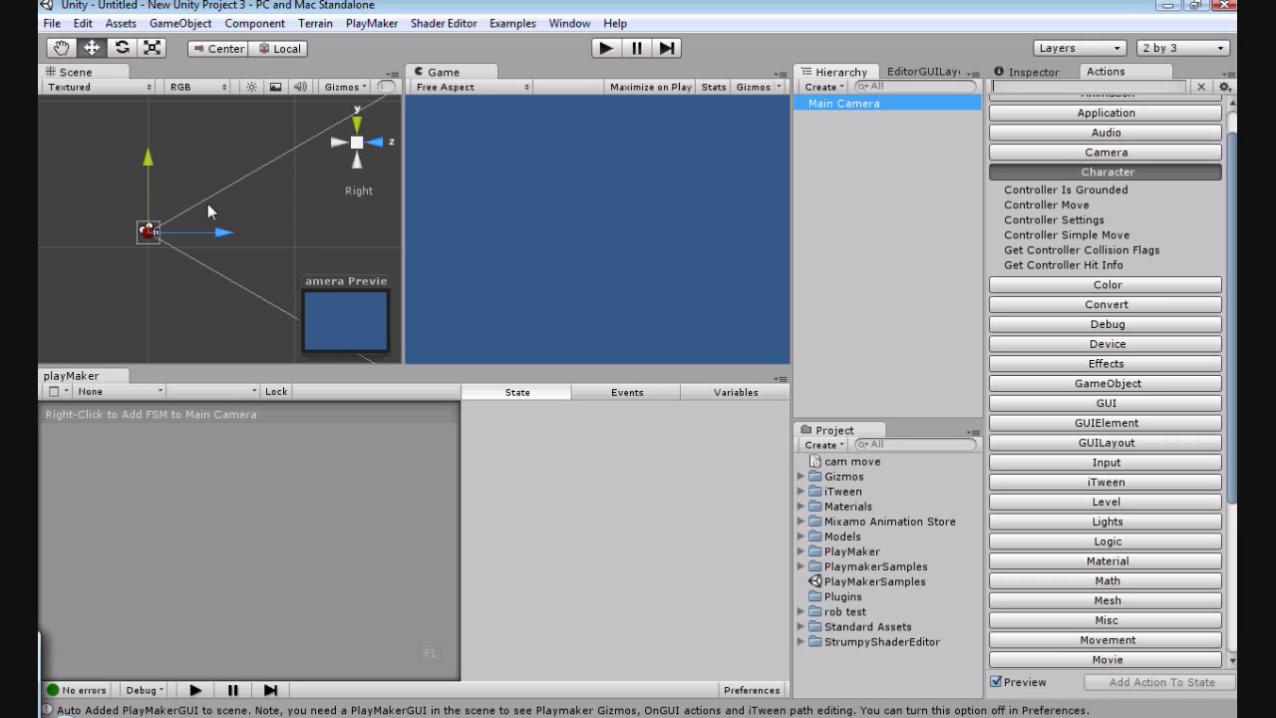
{"action": "left_click", "coordinate": [1033, 72]}
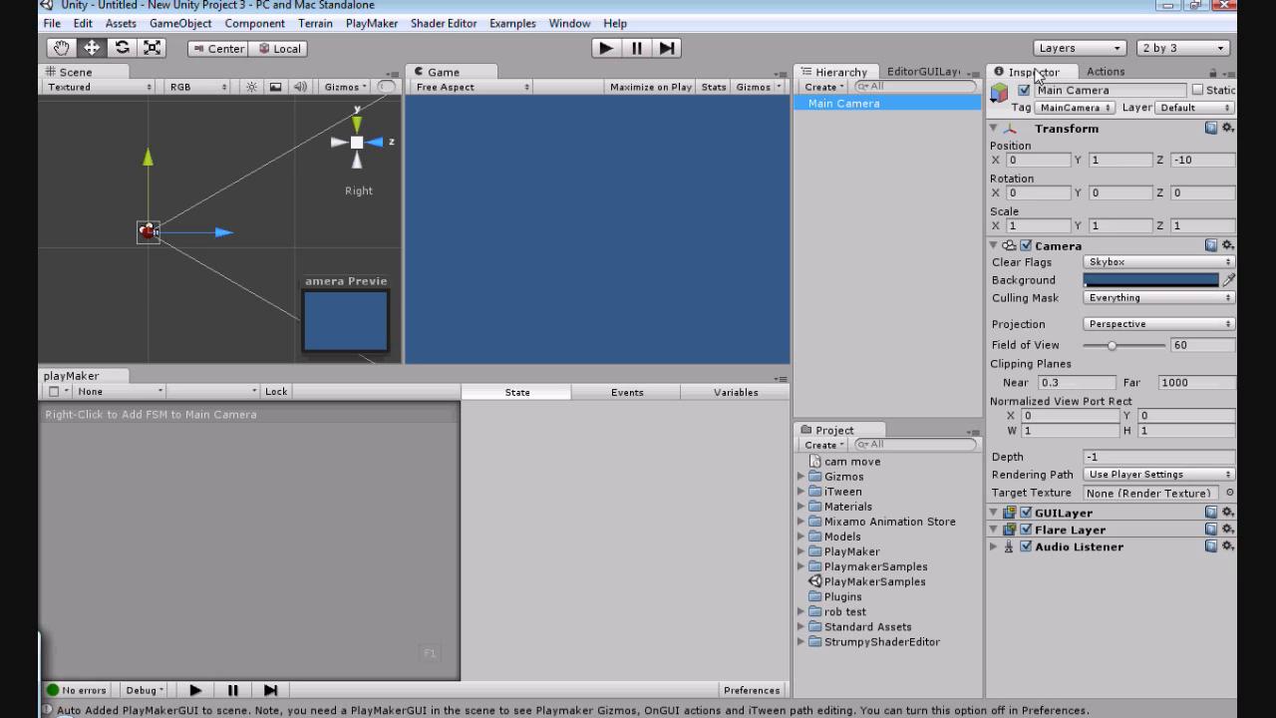
{"action": "left_click", "coordinate": [1227, 129]}
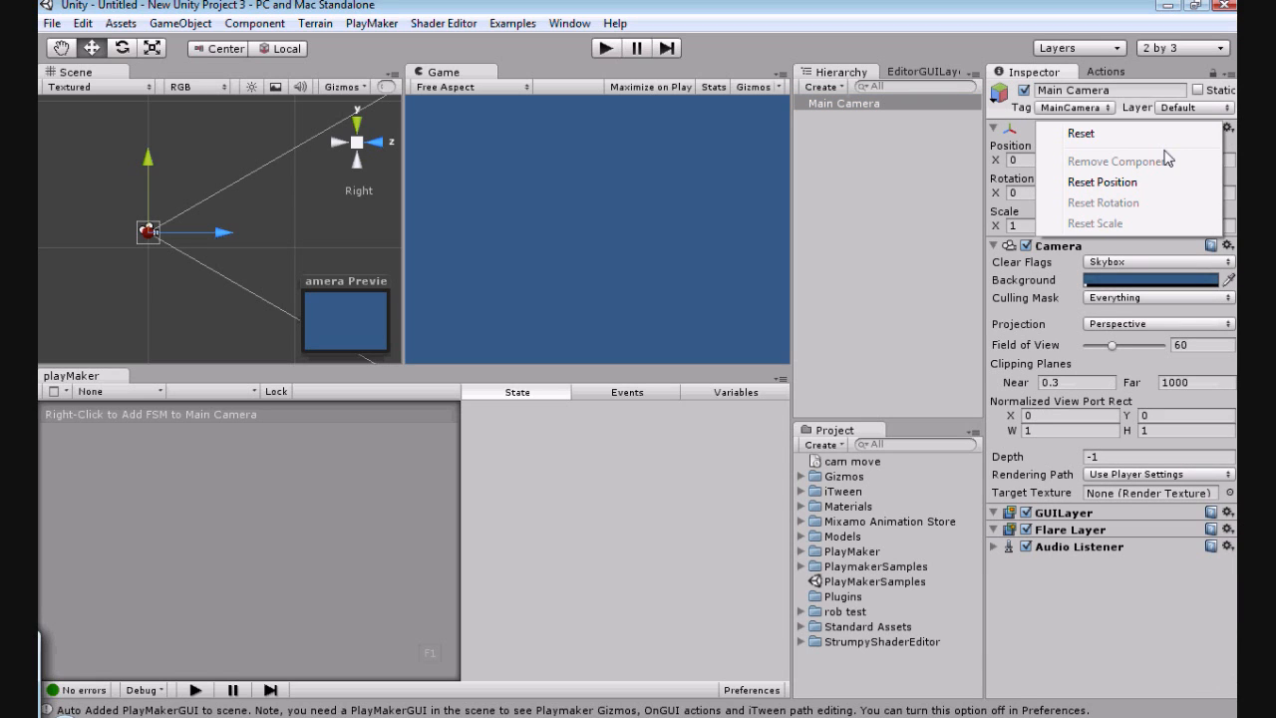
{"action": "left_click", "coordinate": [1102, 182]}
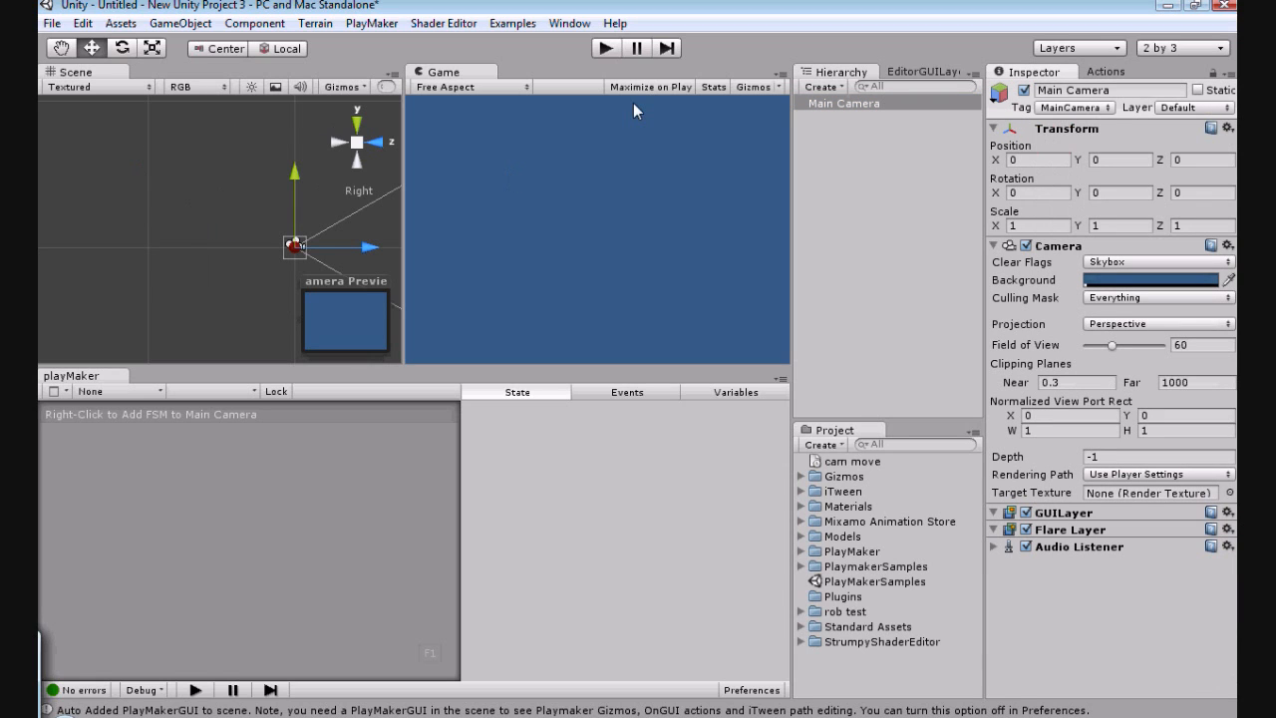
Step: Create a plane and raise the Main Camera to about 0.58 on the Y axis above it
{"action": "left_click", "coordinate": [924, 72]}
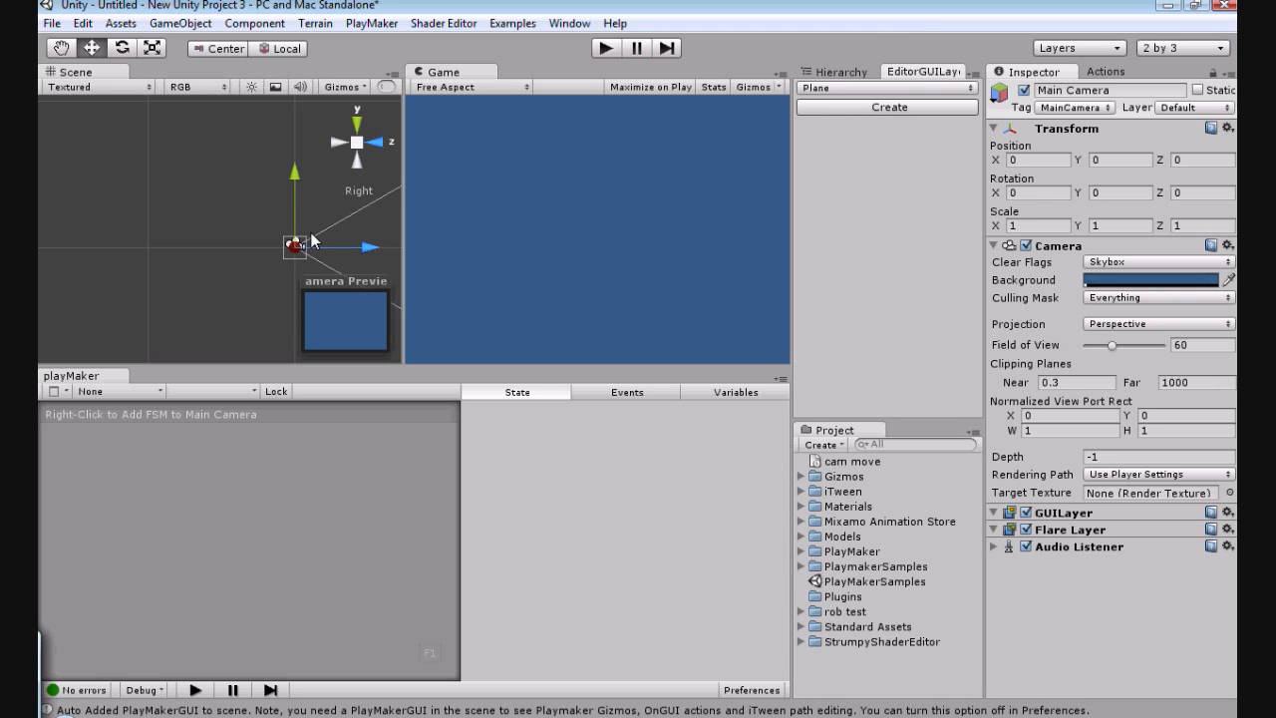
{"action": "mouse_move", "coordinate": [292, 186]}
{"action": "left_mouse_down"}
{"action": "mouse_move", "coordinate": [288, 171]}
{"action": "mouse_move", "coordinate": [291, 183]}
{"action": "left_mouse_up"}
{"action": "scroll", "coordinate": [330, 247], "scroll_direction": "down", "scroll_amount": 1}
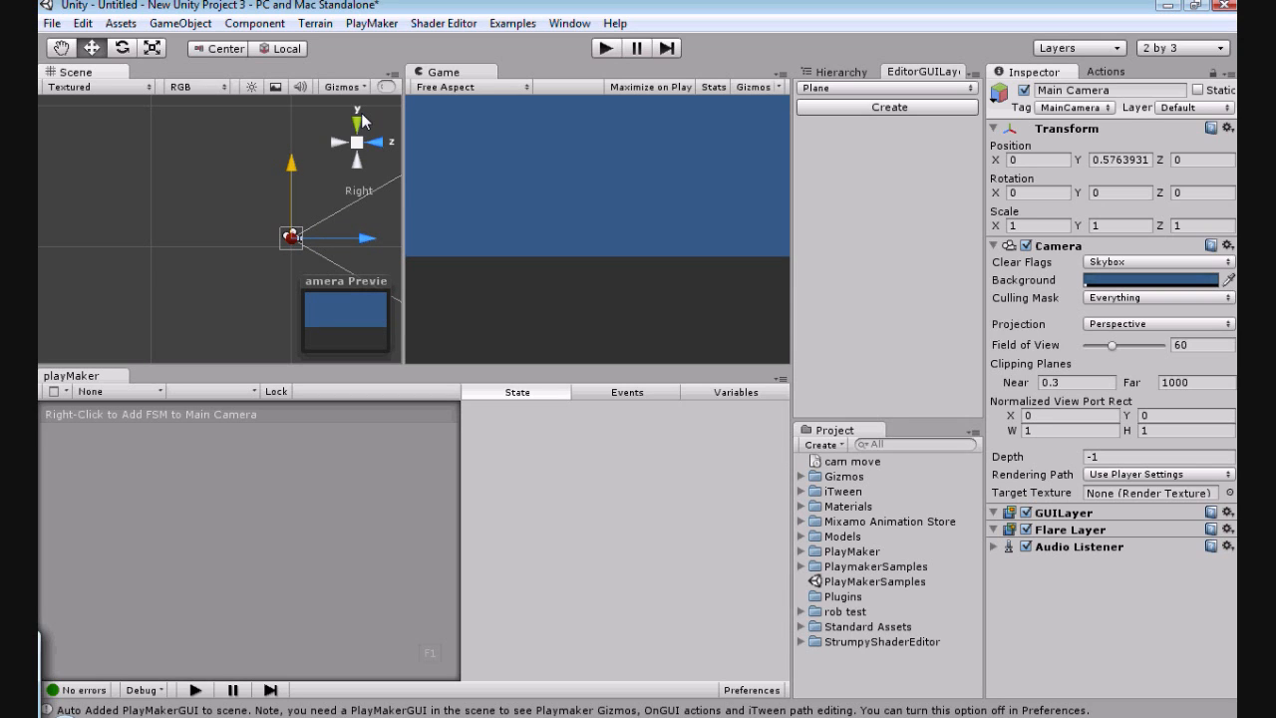
{"action": "left_click", "coordinate": [332, 155]}
{"action": "left_click", "coordinate": [356, 125]}
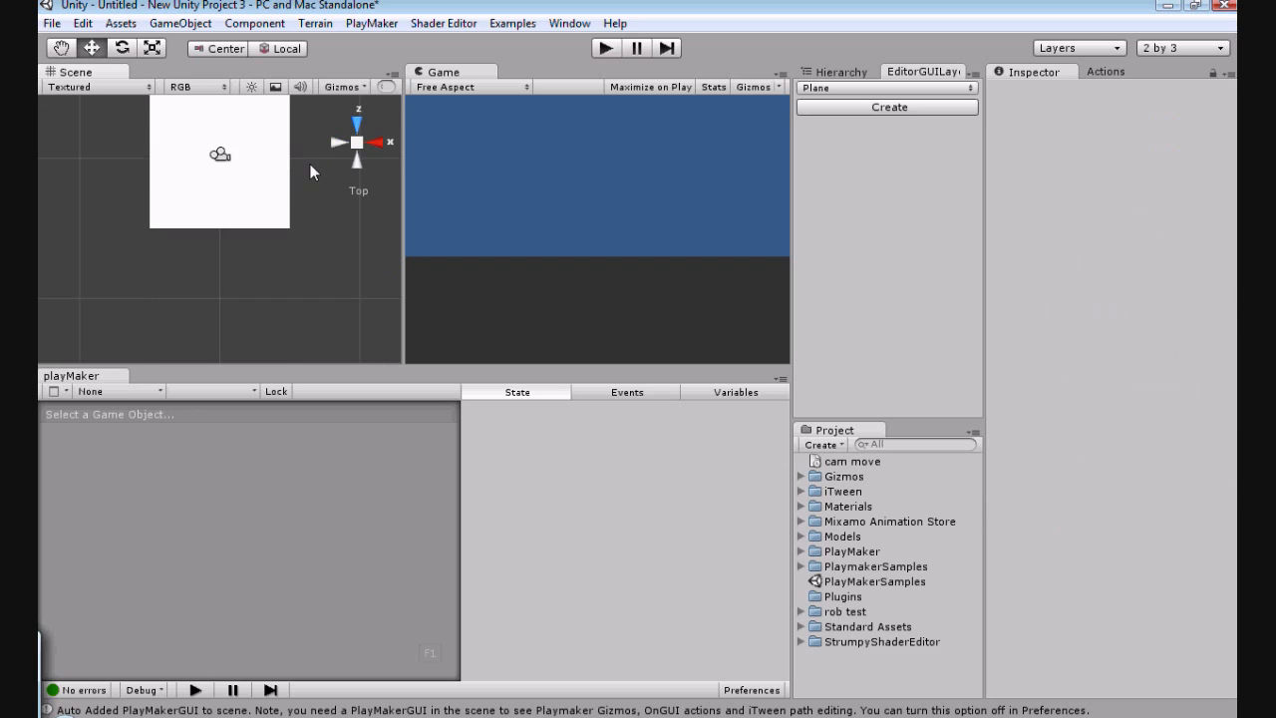
{"action": "left_click", "coordinate": [219, 156]}
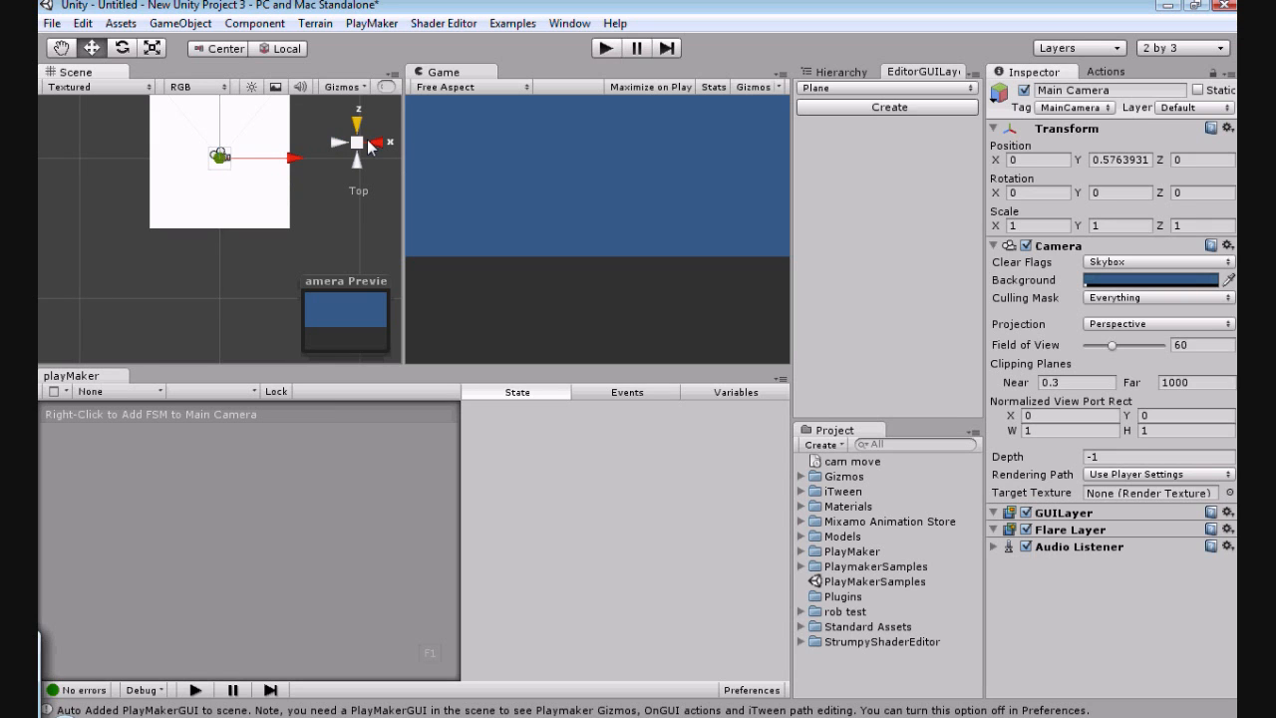
{"action": "left_click", "coordinate": [375, 144]}
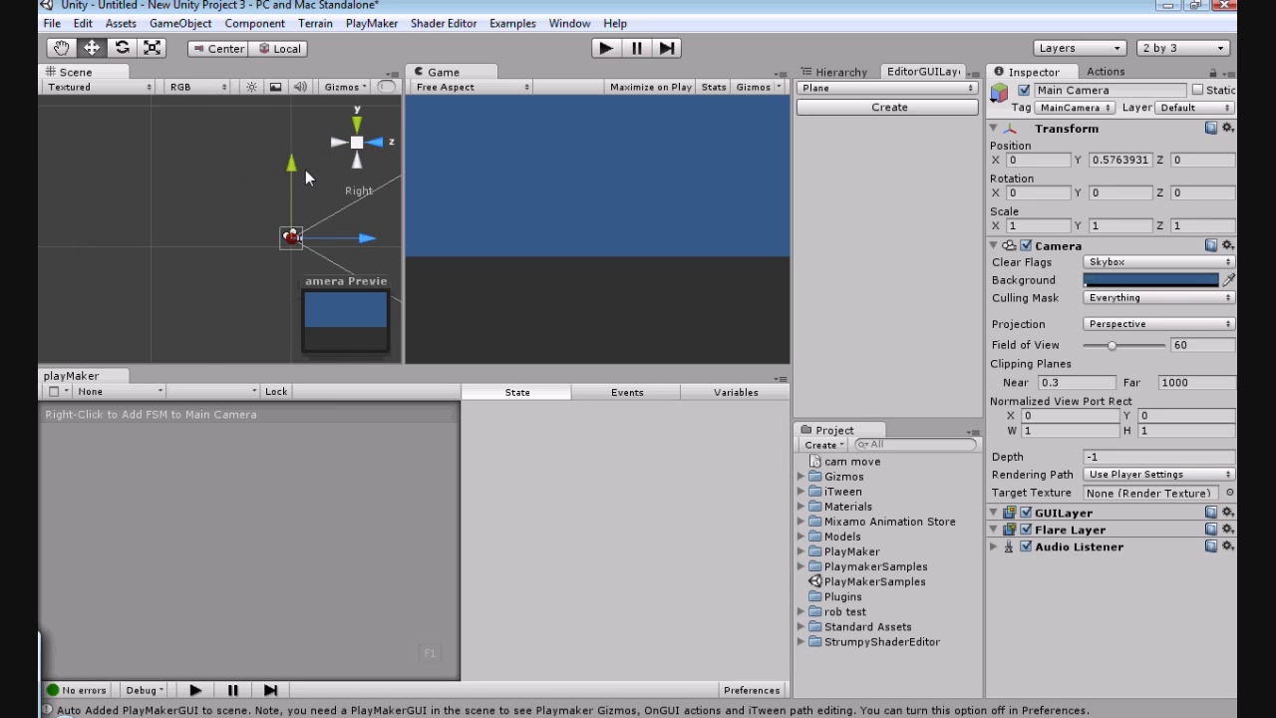
Step: Add a directional light, raise it to about 3.47 on Y and tilt it about 16.5 degrees around X, and reselect the Main Camera
{"action": "left_click", "coordinate": [249, 22]}
{"action": "mouse_move", "coordinate": [189, 30]}
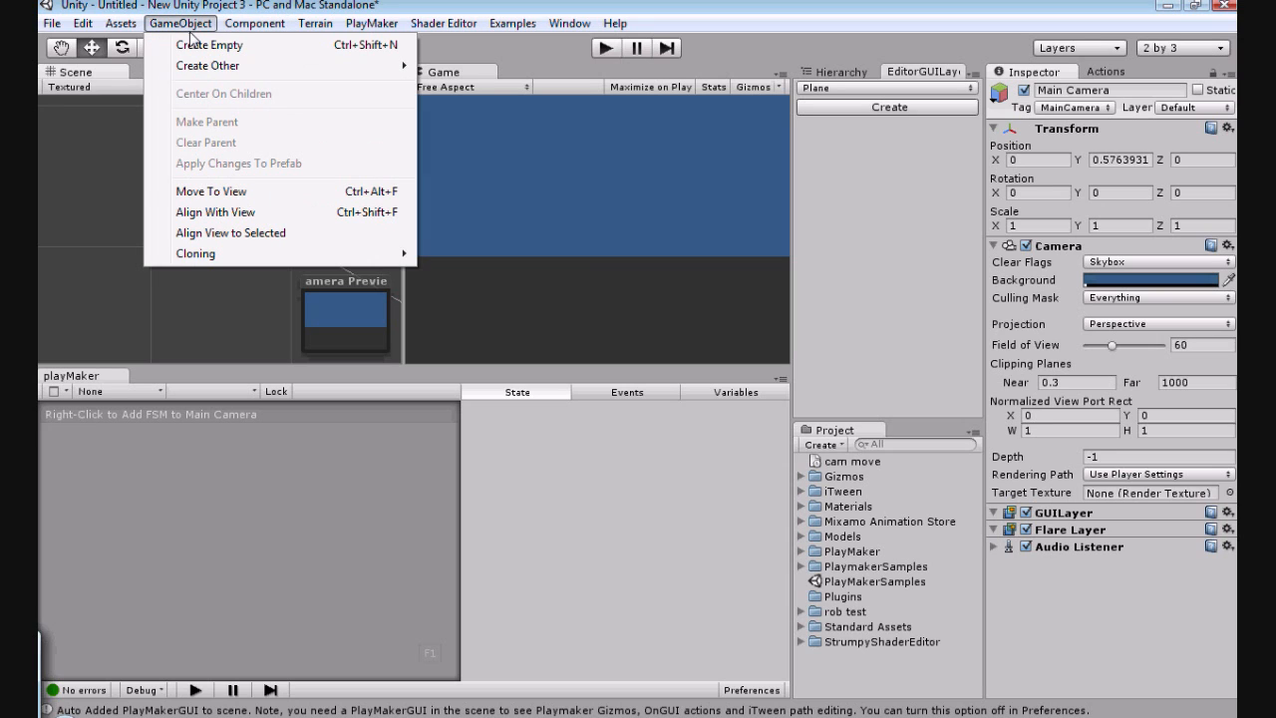
{"action": "mouse_move", "coordinate": [359, 65]}
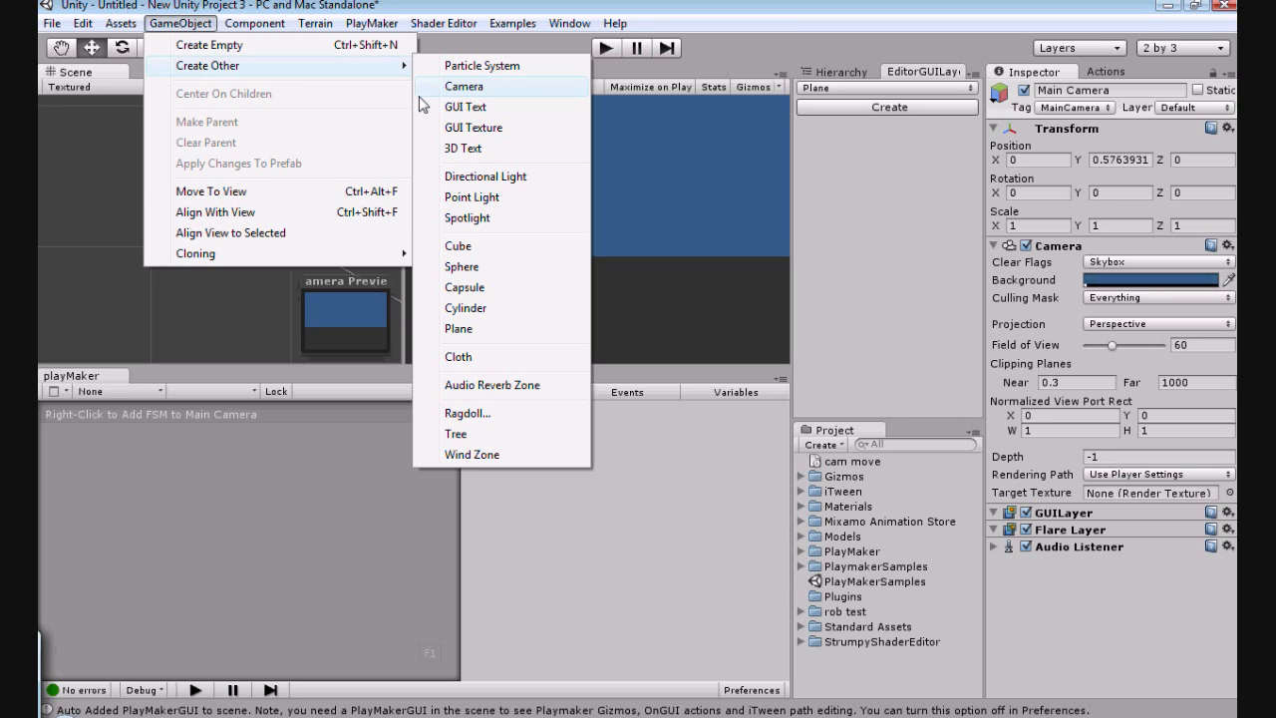
{"action": "left_click", "coordinate": [466, 179]}
{"action": "left_click_drag", "start_coordinate": [224, 206], "coordinate": [346, 207]}
{"action": "left_click", "coordinate": [123, 48]}
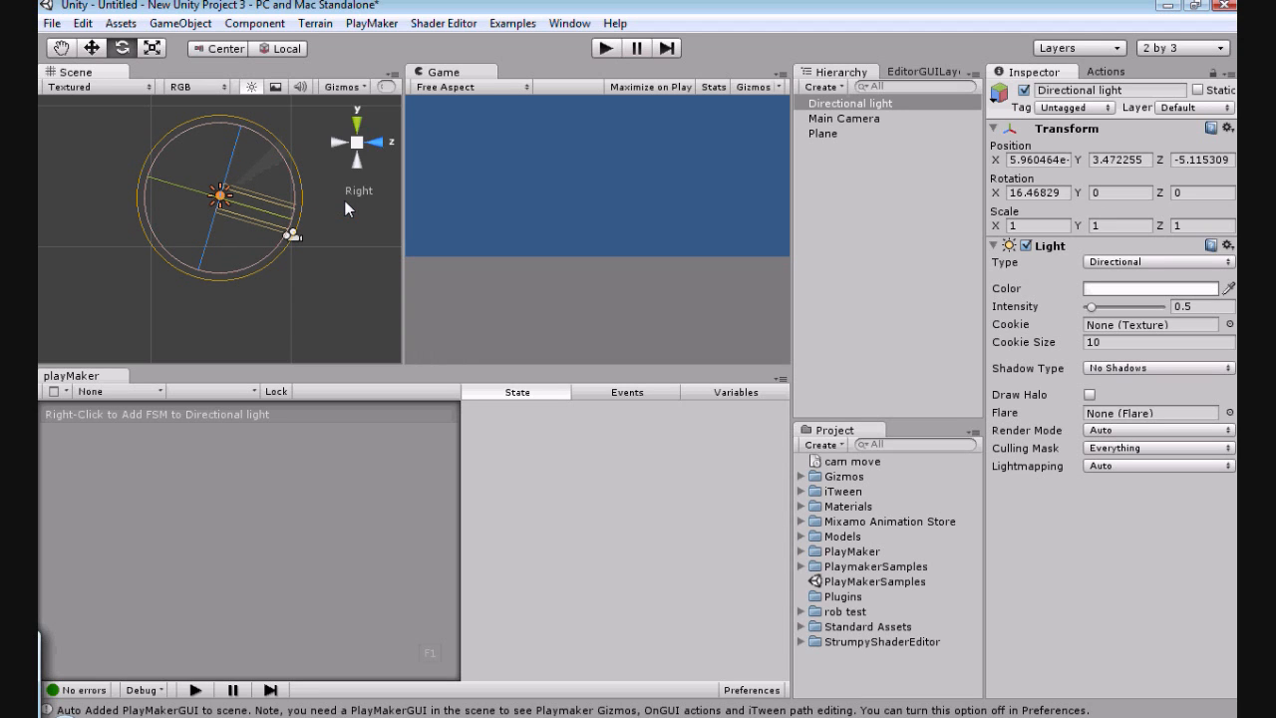
{"action": "double_click", "coordinate": [832, 117]}
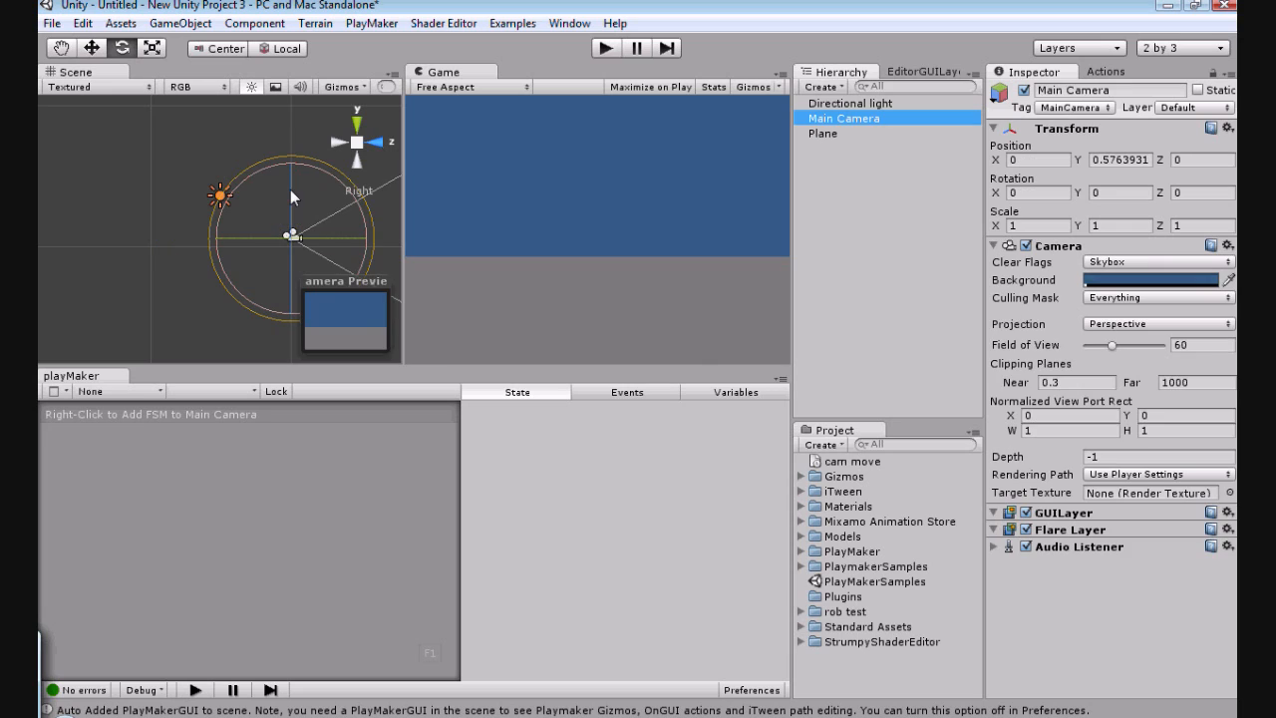
{"action": "left_click", "coordinate": [91, 49]}
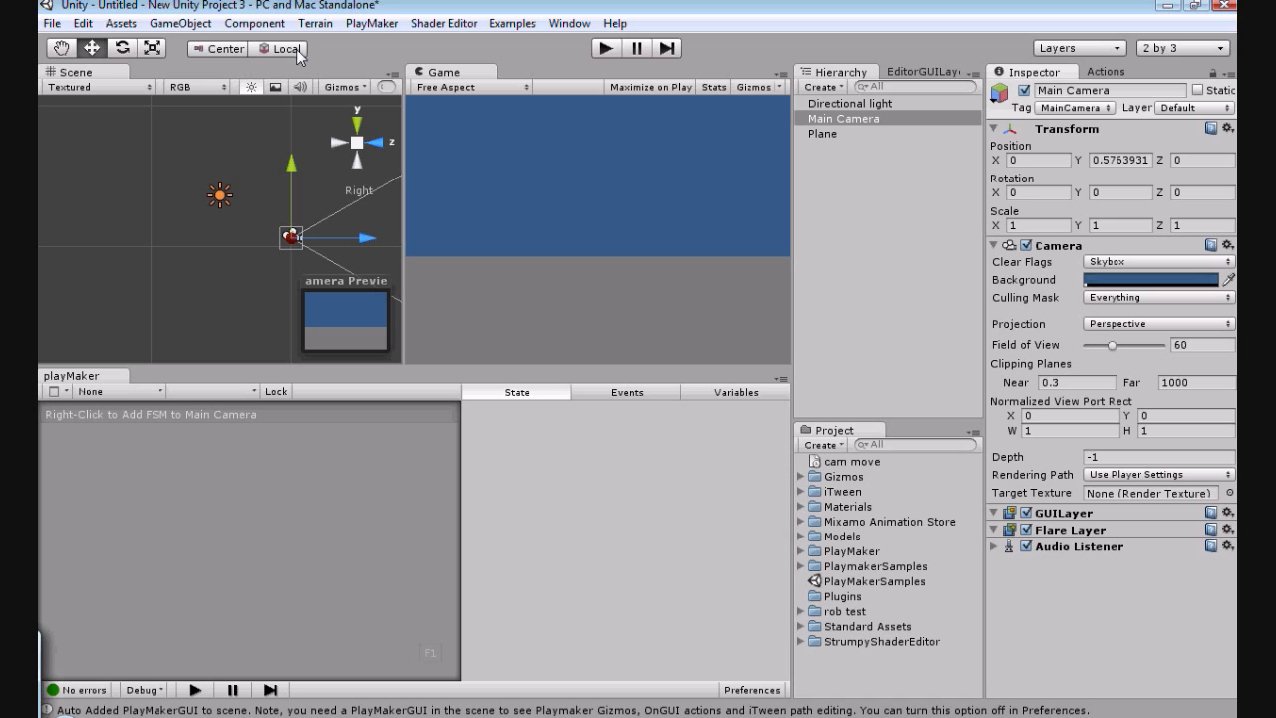
Step: Create an empty game object and reset its transform
{"action": "left_click", "coordinate": [184, 25]}
{"action": "left_click", "coordinate": [183, 45]}
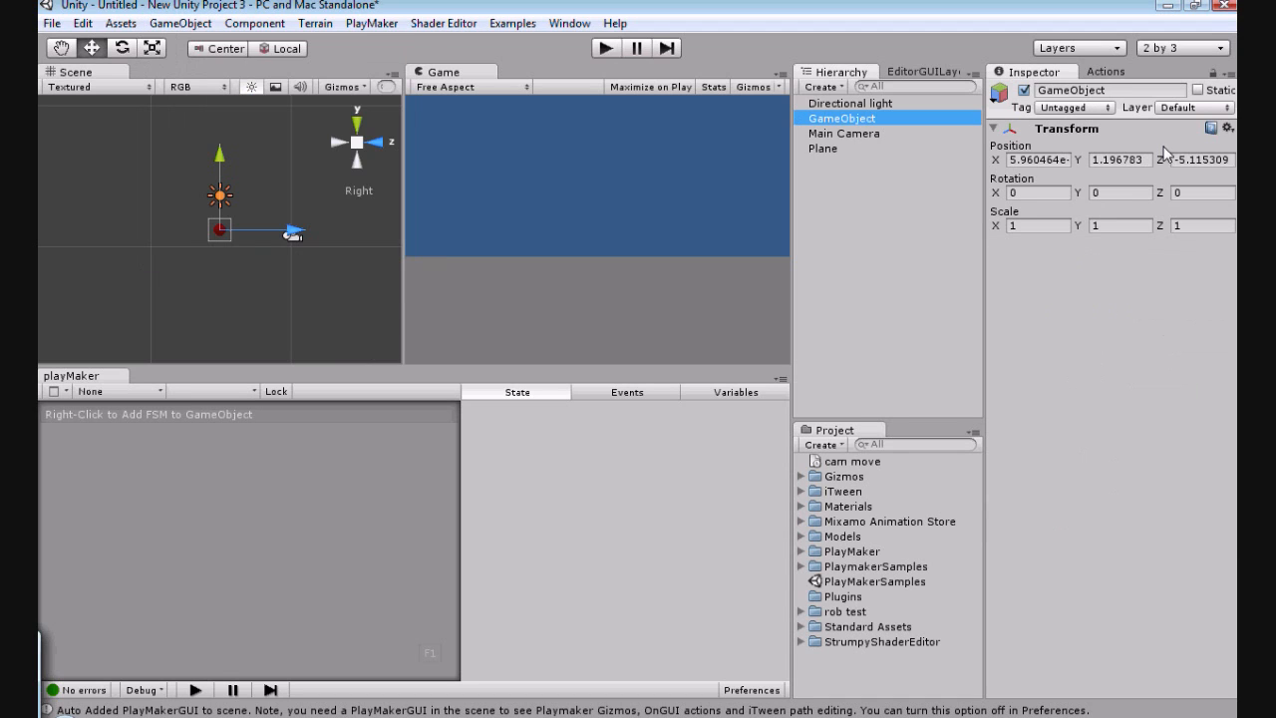
{"action": "left_click", "coordinate": [1227, 128]}
{"action": "left_click", "coordinate": [1169, 135]}
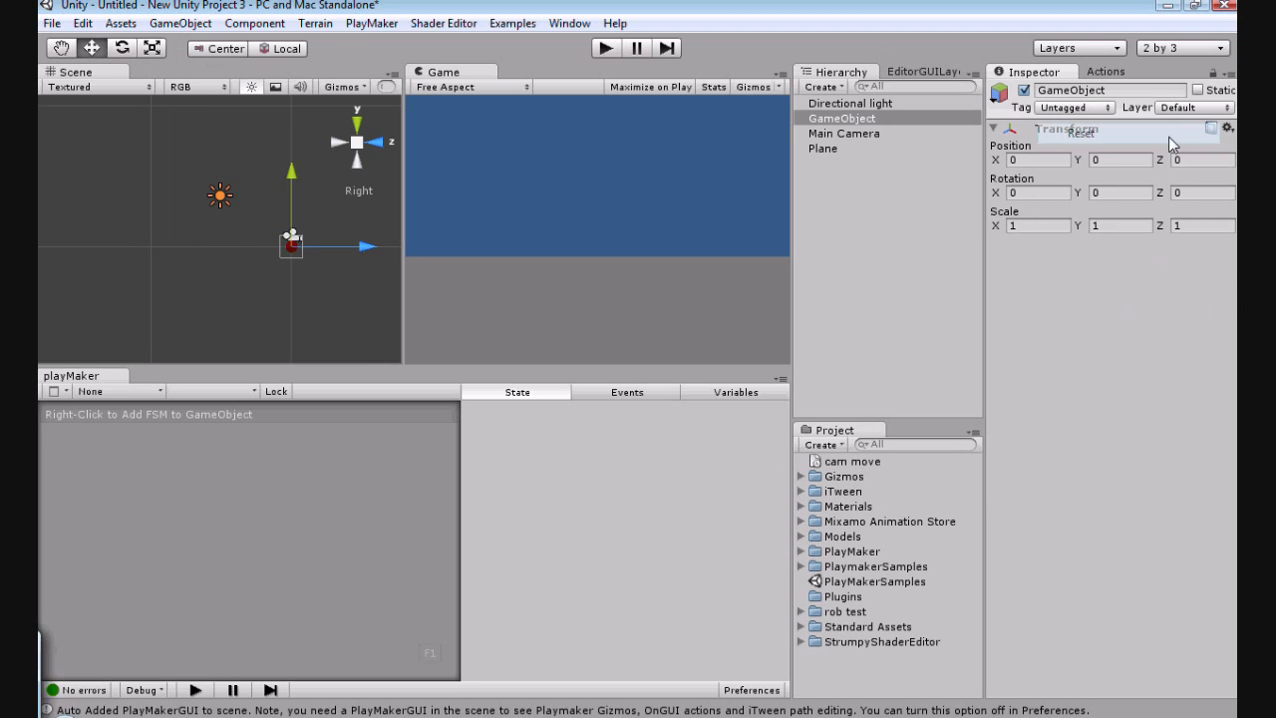
Step: Create a capsule with its transform reset and make it a child of the empty GameObject
{"action": "left_click", "coordinate": [188, 27]}
{"action": "mouse_move", "coordinate": [205, 66]}
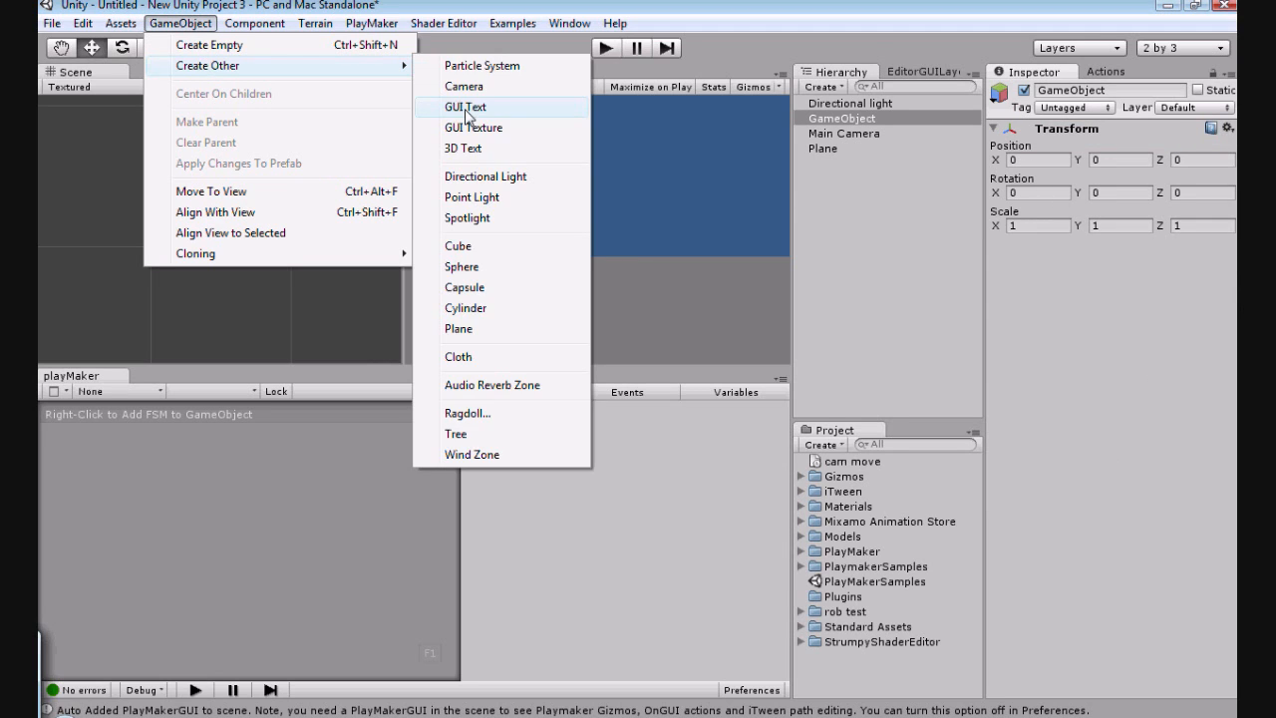
{"action": "left_click", "coordinate": [465, 287]}
{"action": "left_click", "coordinate": [1229, 129]}
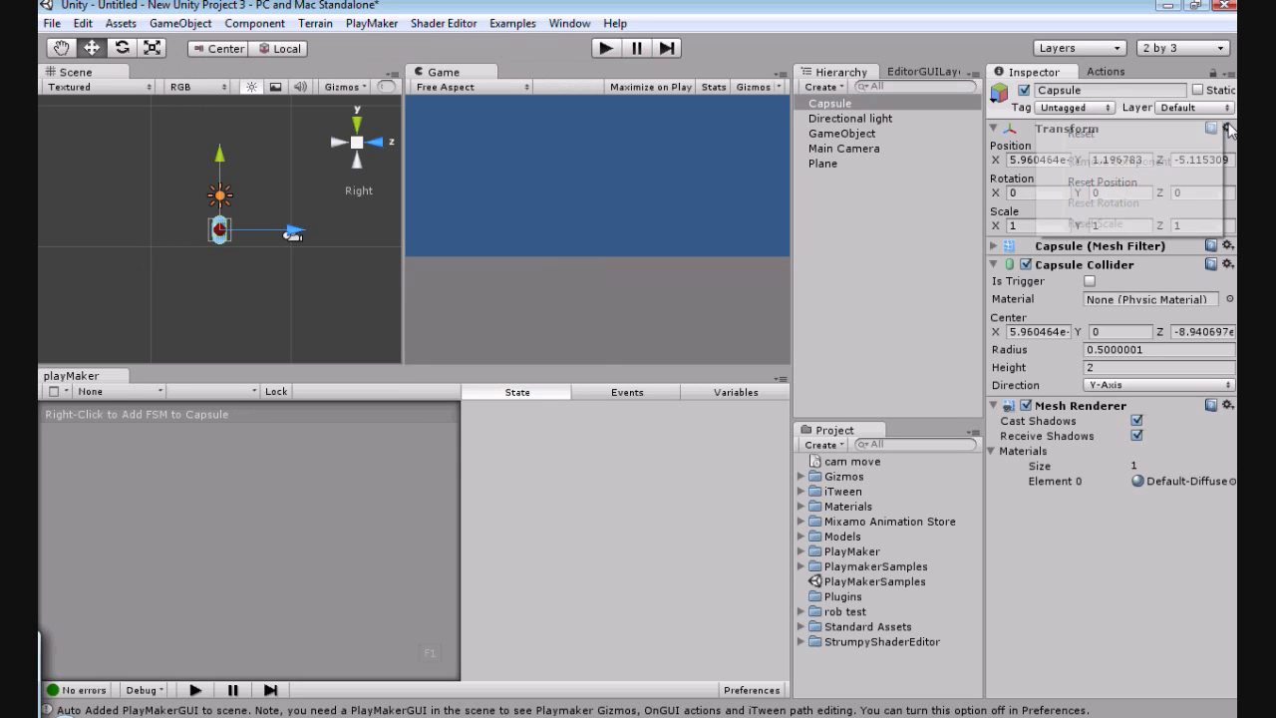
{"action": "left_click", "coordinate": [1081, 134]}
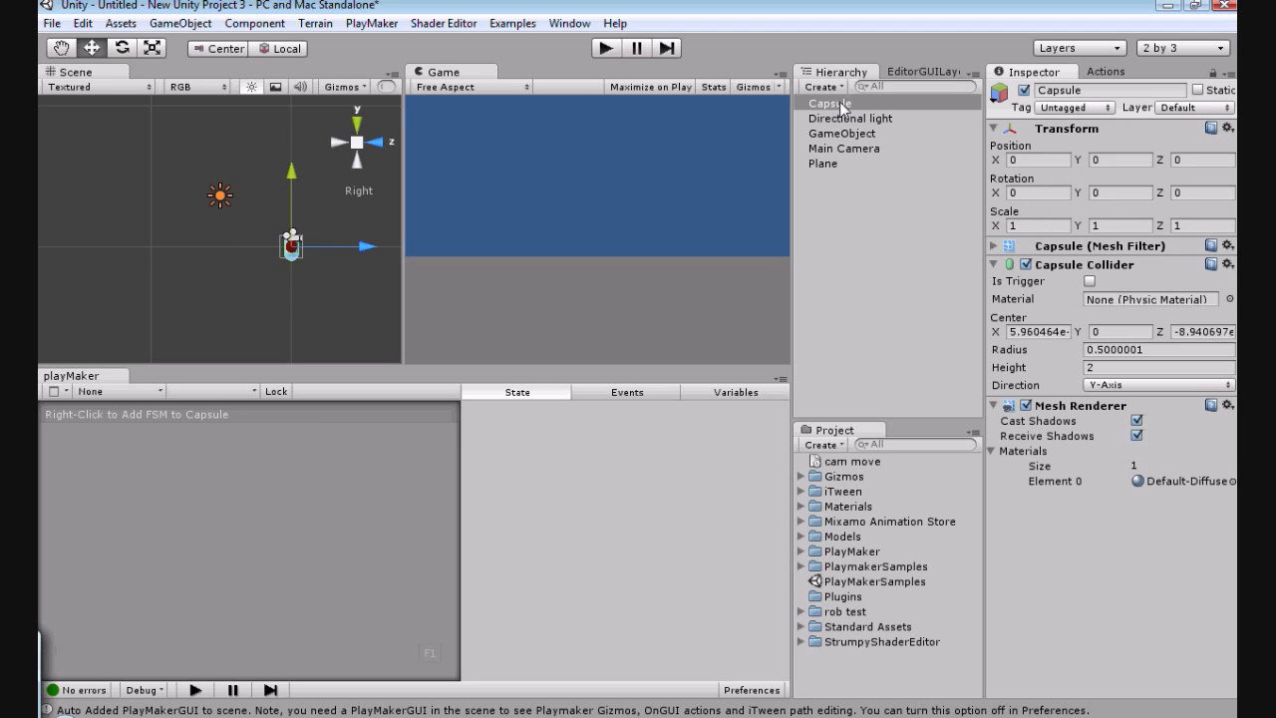
{"action": "left_click_drag", "start_coordinate": [840, 102], "coordinate": [837, 136]}
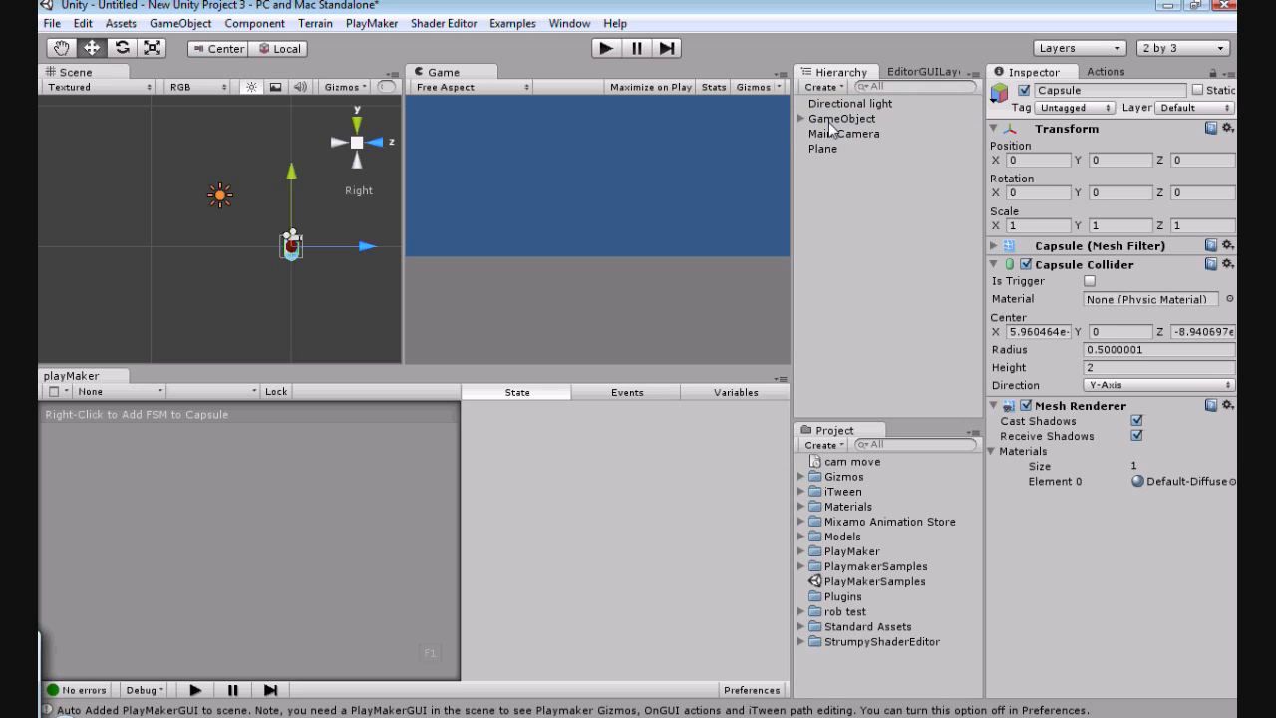
Step: Add a Character Controller component to the GameObject and make the Main Camera its child
{"action": "left_click", "coordinate": [831, 119]}
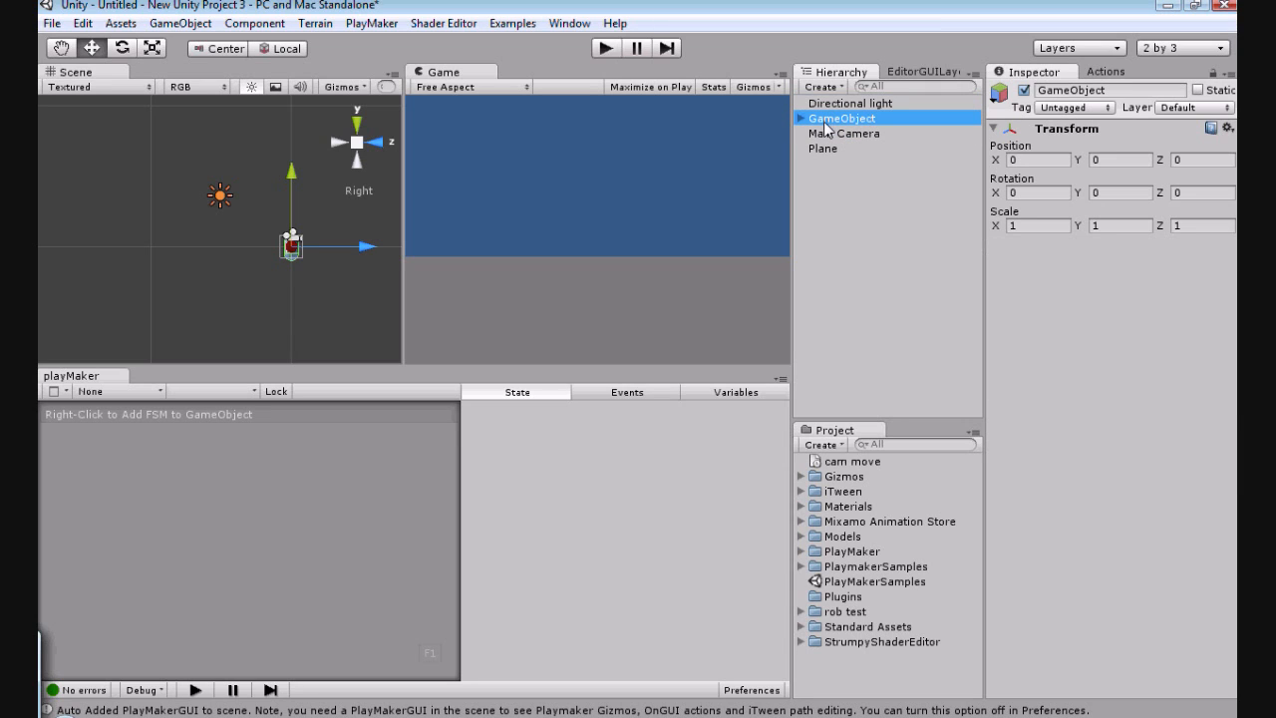
{"action": "left_click", "coordinate": [257, 24]}
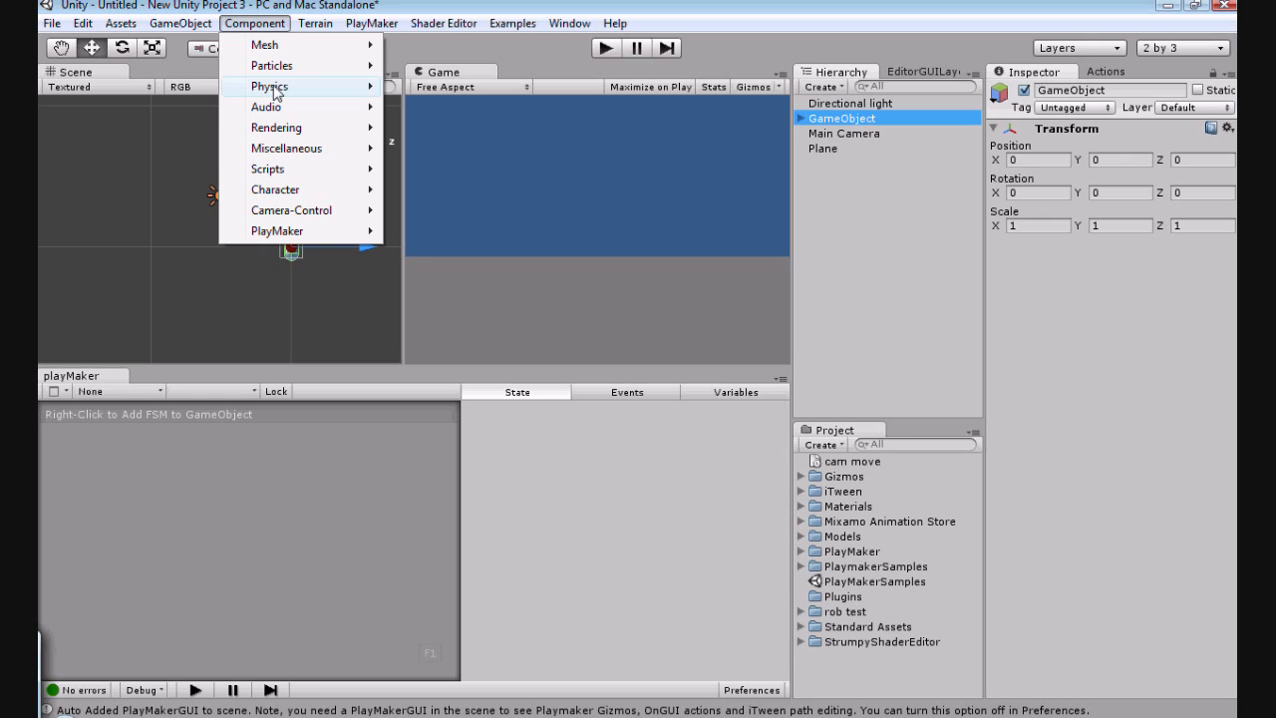
{"action": "mouse_move", "coordinate": [274, 90]}
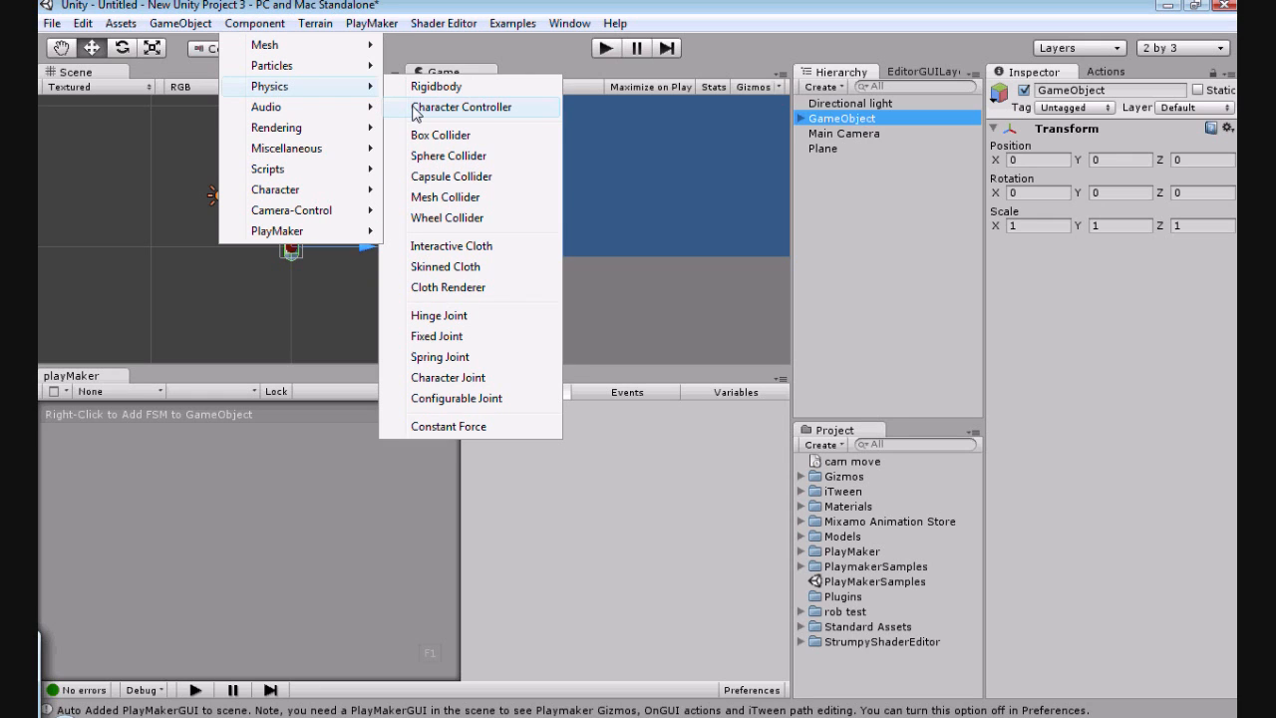
{"action": "left_click", "coordinate": [416, 109]}
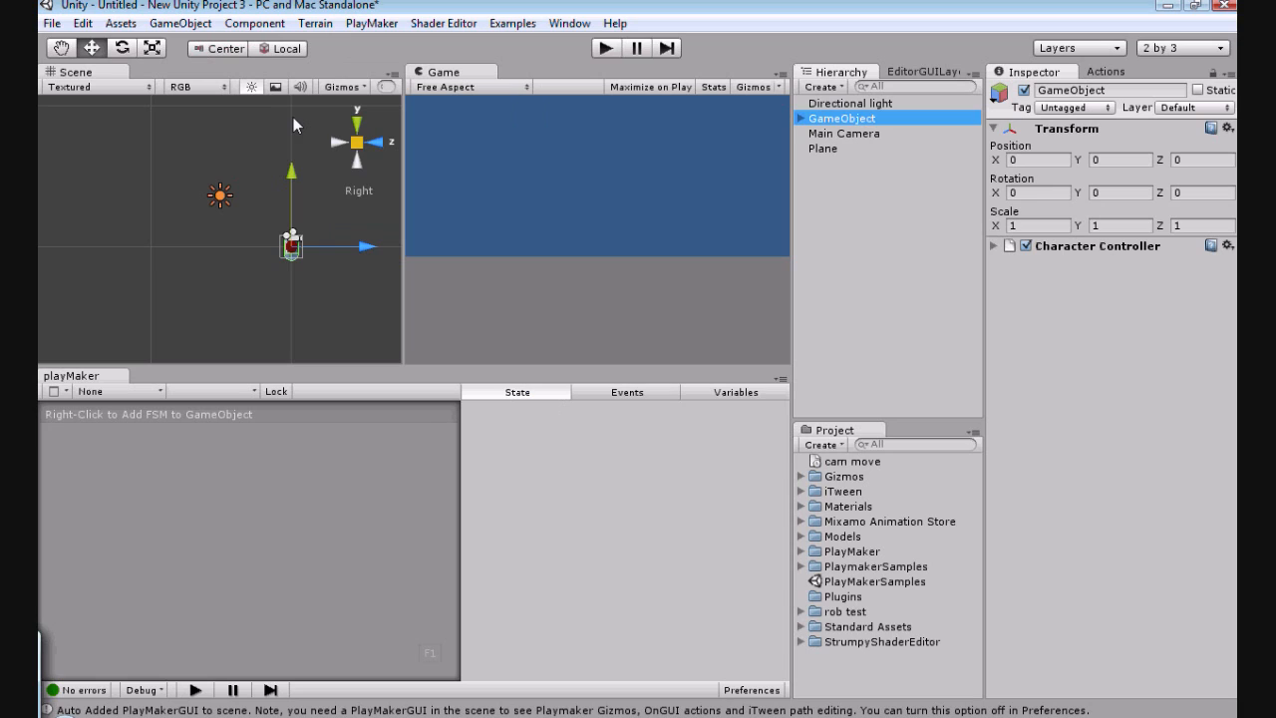
{"action": "left_click", "coordinate": [826, 136]}
{"action": "left_click_drag", "start_coordinate": [826, 135], "coordinate": [830, 119]}
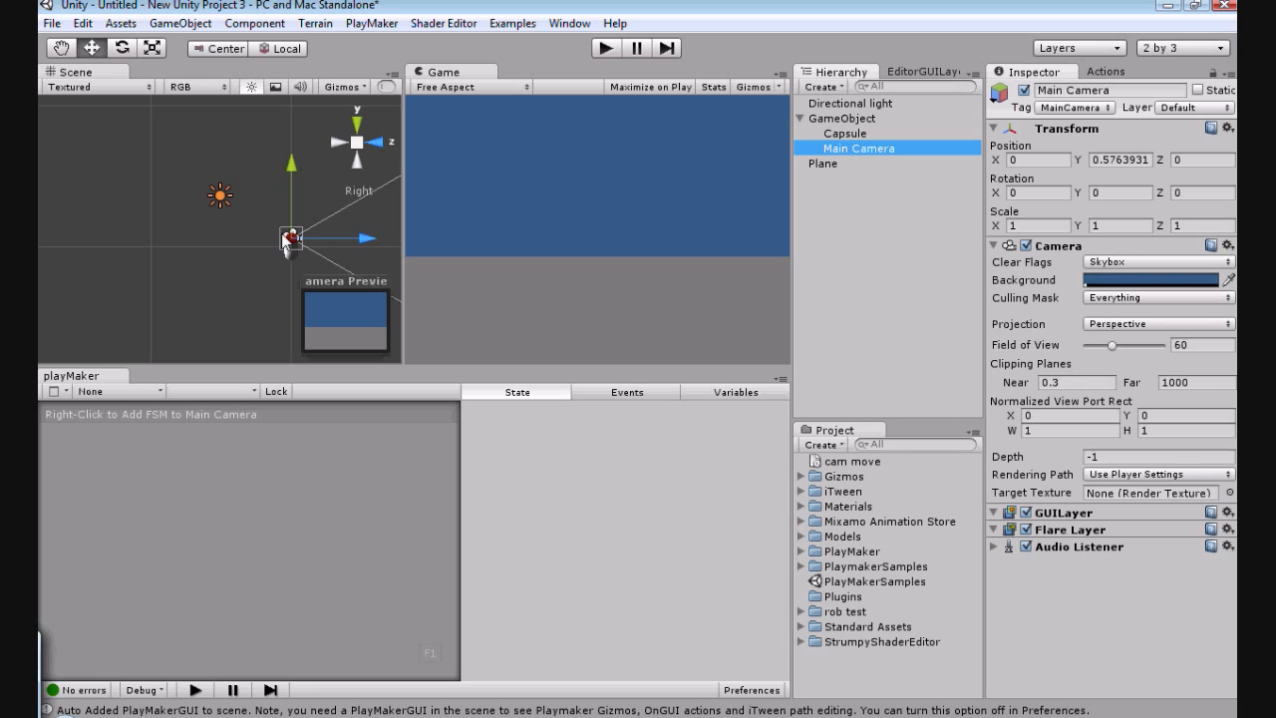
Step: Examine the placement of the camera and capsule from the top and right side, and frame the GameObject in the scene view
{"action": "scroll", "coordinate": [355, 221], "scroll_direction": "up", "scroll_amount": 3}
{"action": "scroll", "coordinate": [355, 220], "scroll_direction": "up", "scroll_amount": 2}
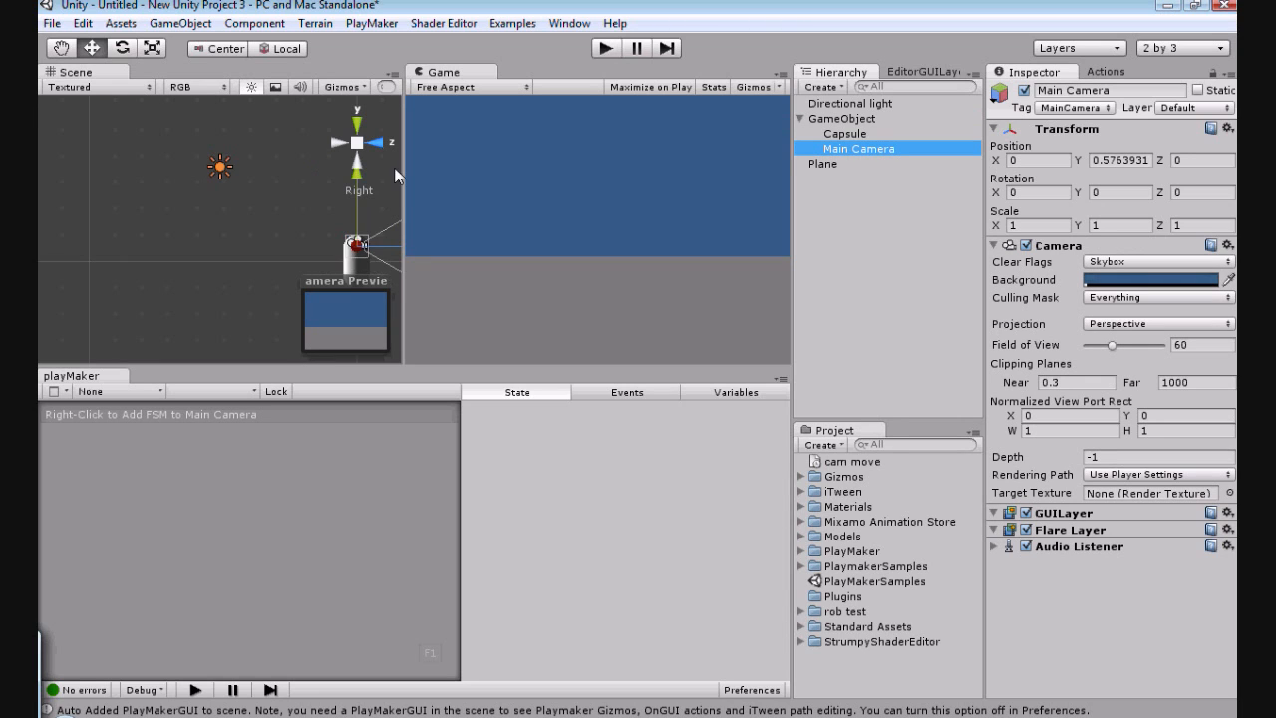
{"action": "left_click", "coordinate": [358, 123]}
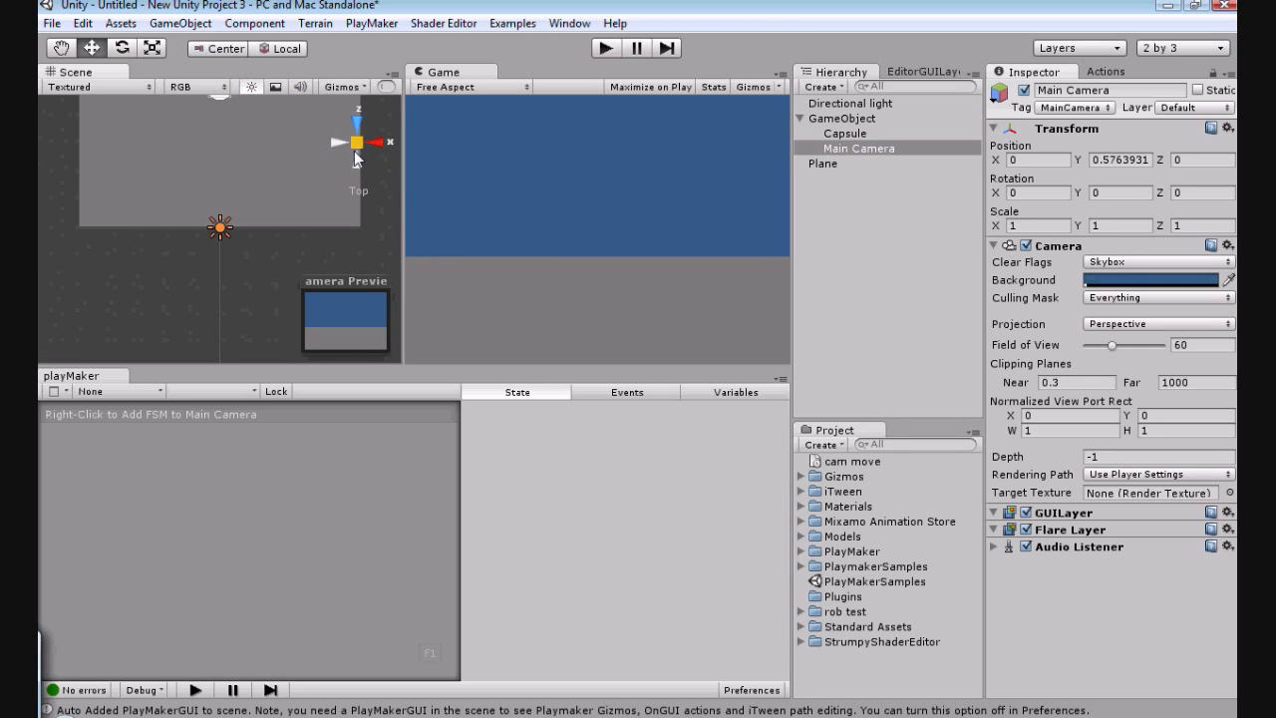
{"action": "left_click", "coordinate": [356, 148]}
{"action": "scroll", "coordinate": [339, 159], "scroll_direction": "down", "scroll_amount": 2}
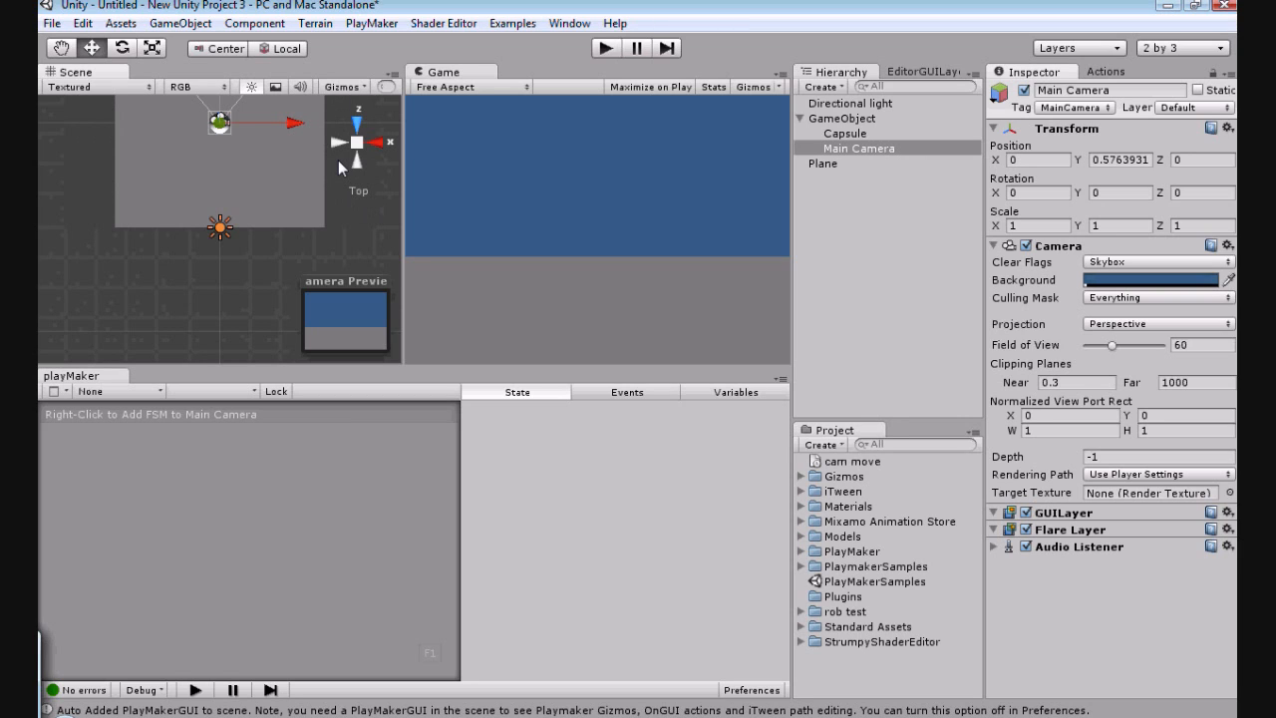
{"action": "scroll", "coordinate": [338, 159], "scroll_direction": "up", "scroll_amount": 1}
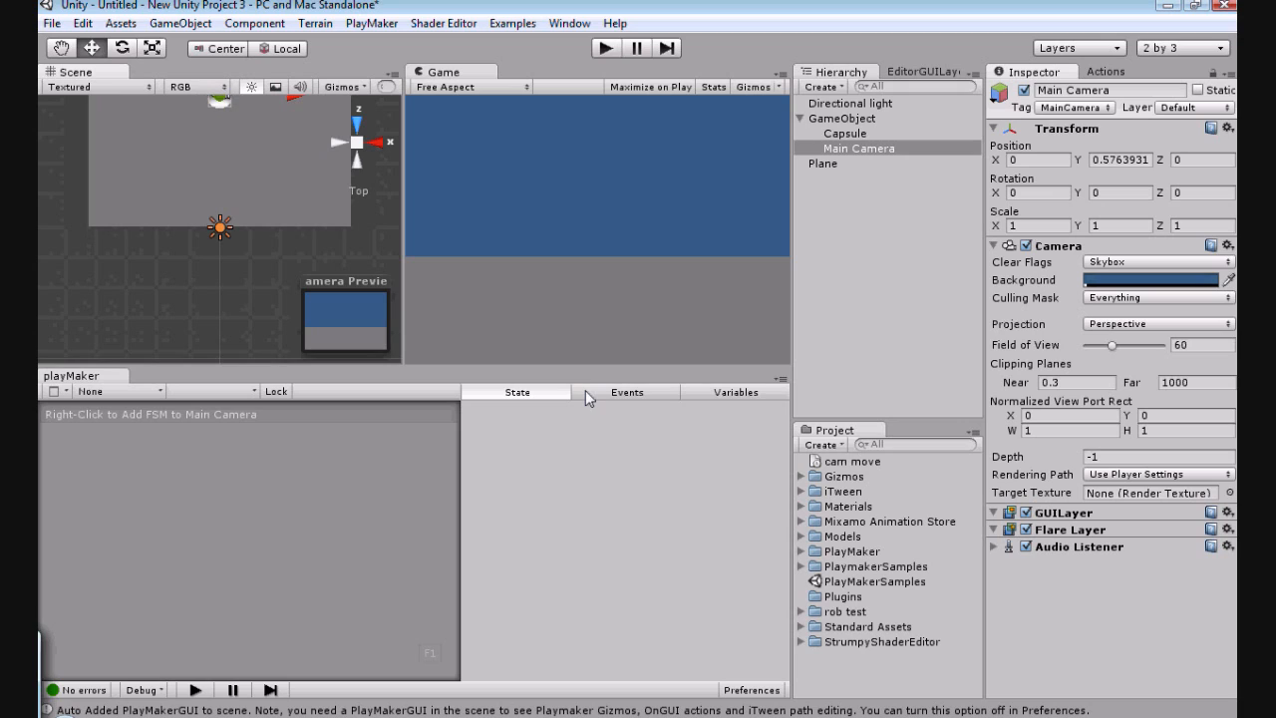
{"action": "scroll", "coordinate": [222, 161], "scroll_direction": "up", "scroll_amount": 1}
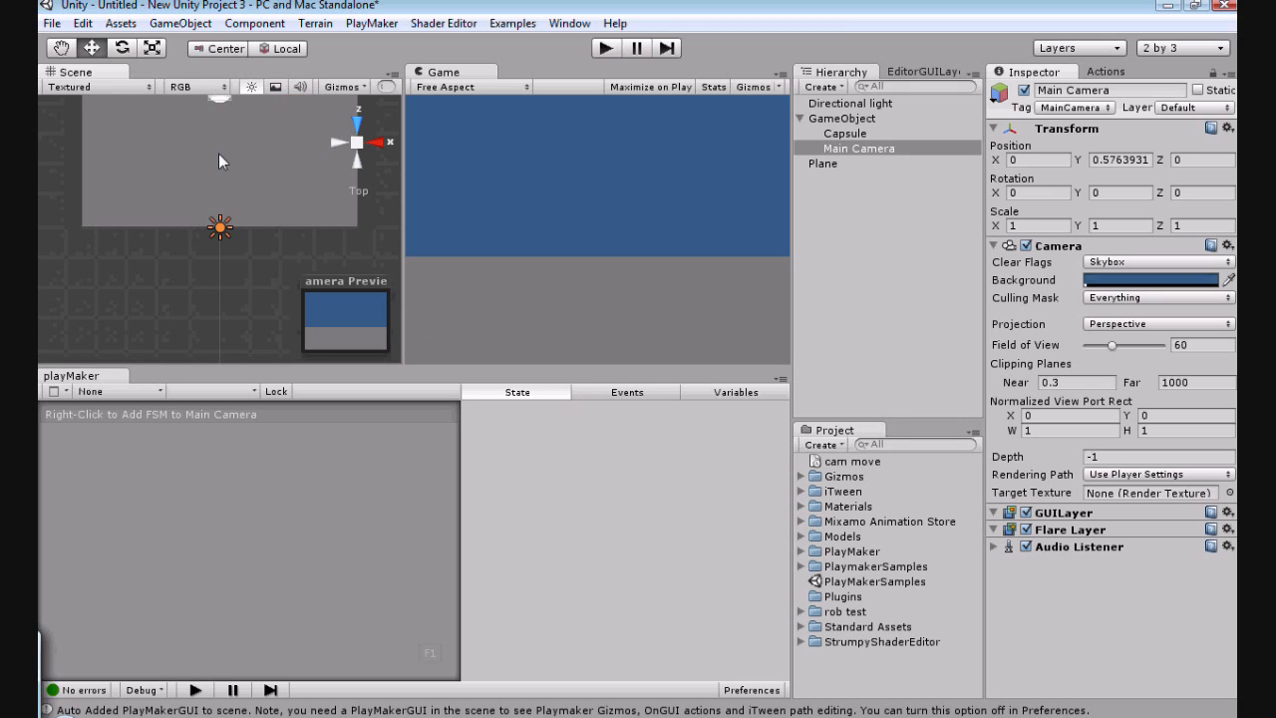
{"action": "scroll", "coordinate": [219, 154], "scroll_direction": "up", "scroll_amount": 1}
{"action": "scroll", "coordinate": [320, 210], "scroll_direction": "down", "scroll_amount": 2}
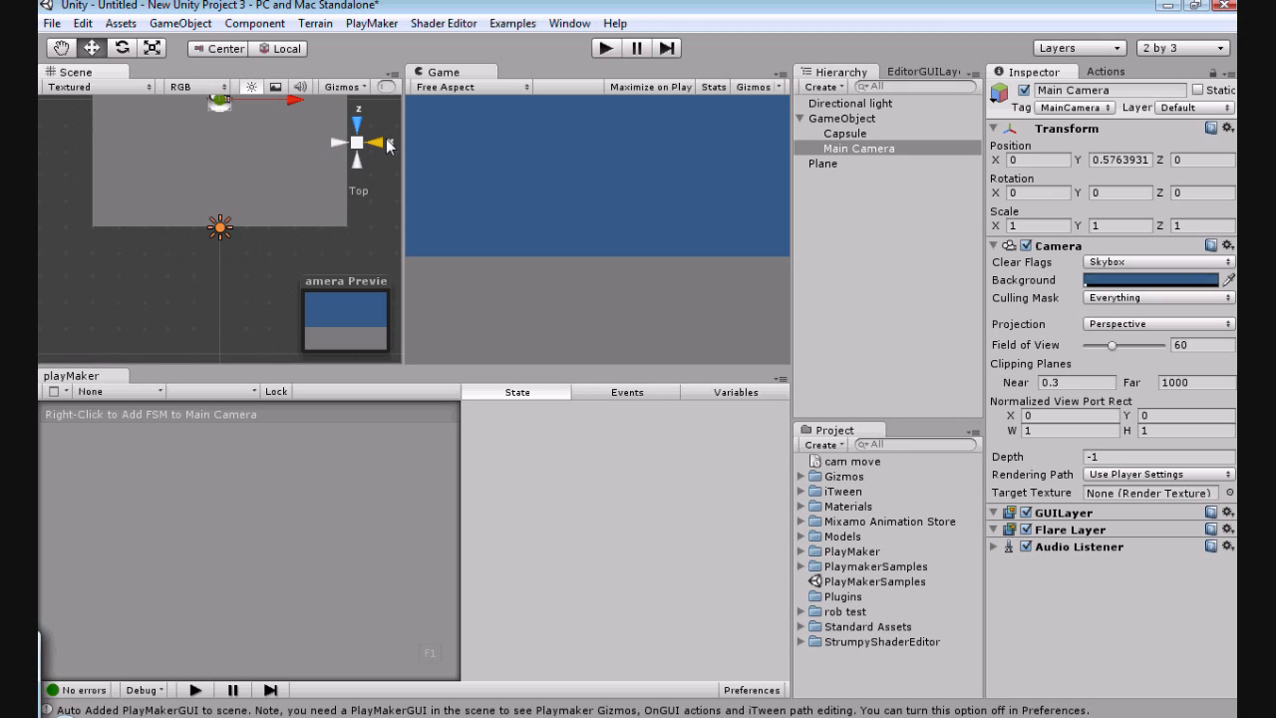
{"action": "left_click", "coordinate": [388, 145]}
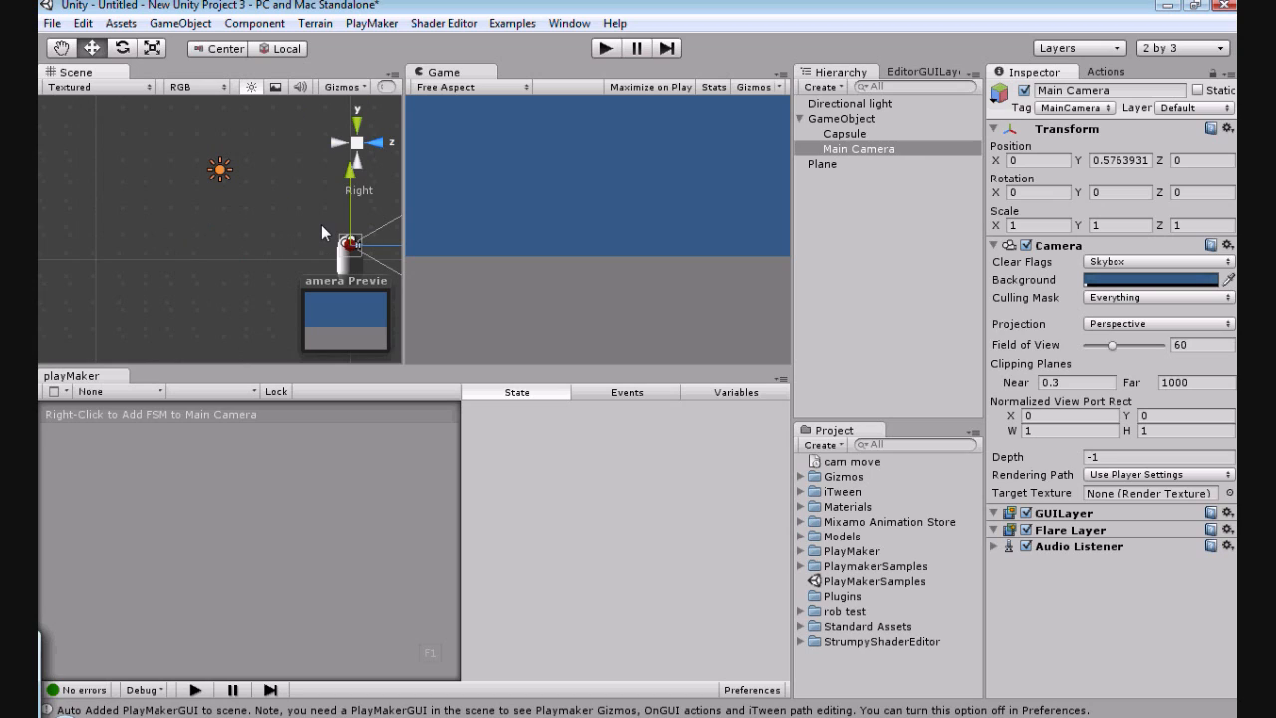
{"action": "scroll", "coordinate": [321, 225], "scroll_direction": "down", "scroll_amount": 1}
{"action": "scroll", "coordinate": [260, 215], "scroll_direction": "down", "scroll_amount": 1}
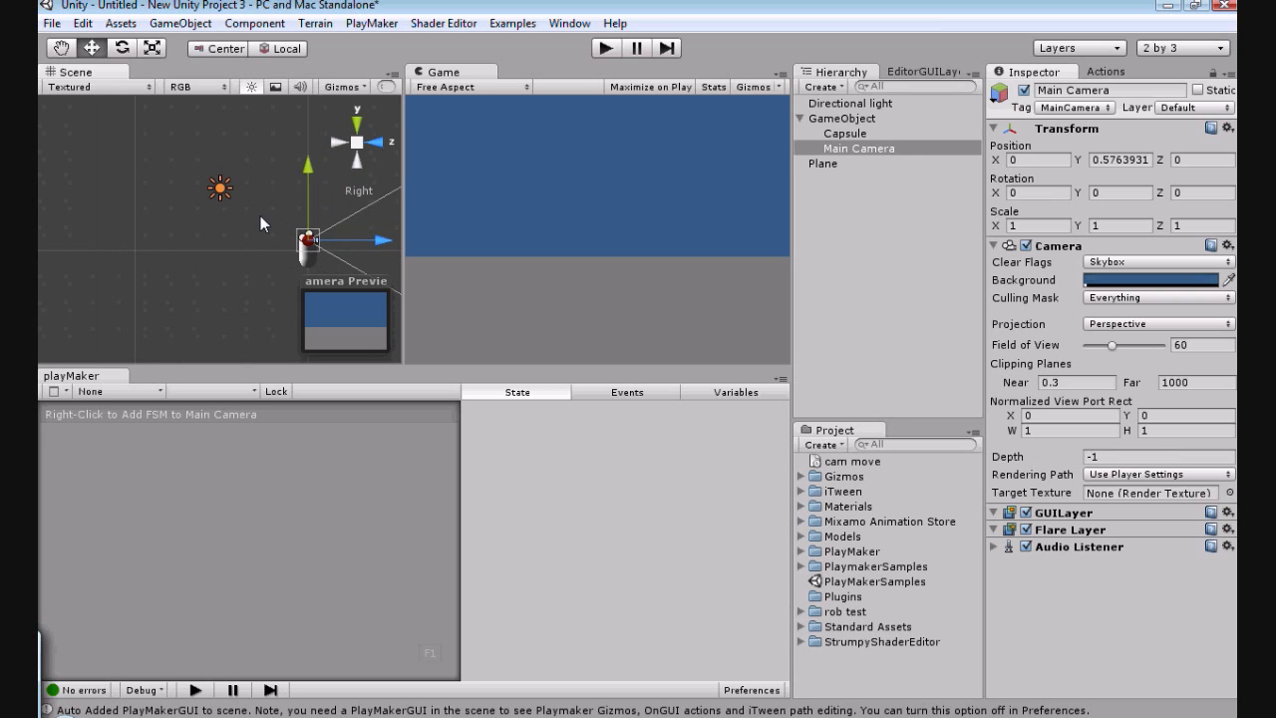
{"action": "scroll", "coordinate": [260, 215], "scroll_direction": "down", "scroll_amount": 1}
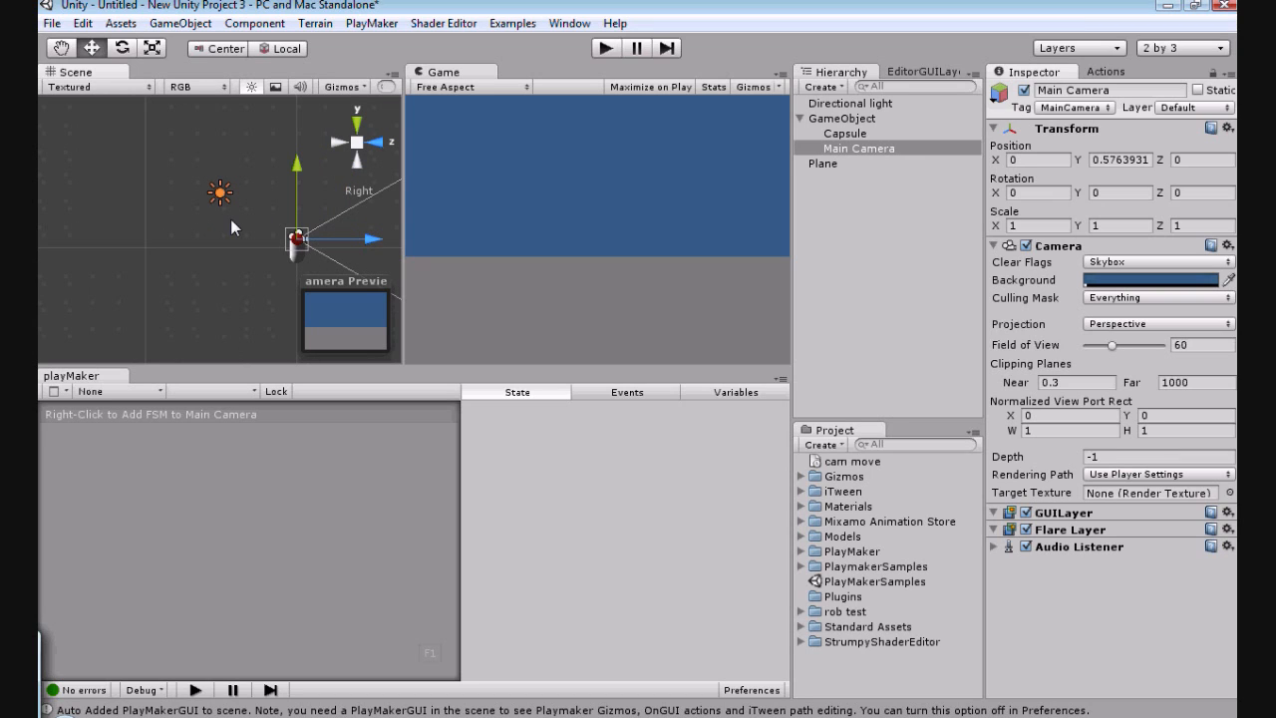
{"action": "left_click", "coordinate": [832, 117]}
{"action": "key", "text": "f"}
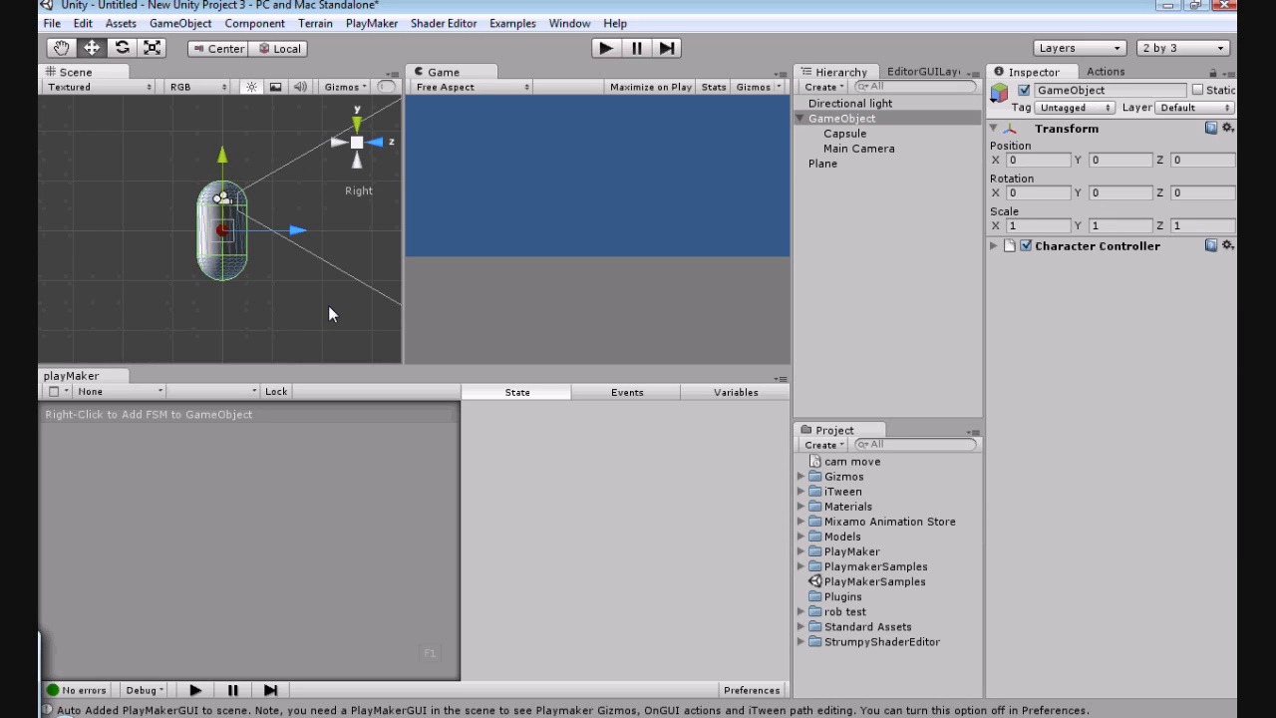
Step: Raise the GameObject above the plane to Y about 1.29 and move it back along Z to about -3.53
{"action": "middle_click_drag", "start_coordinate": [97, 162], "coordinate": [124, 203]}
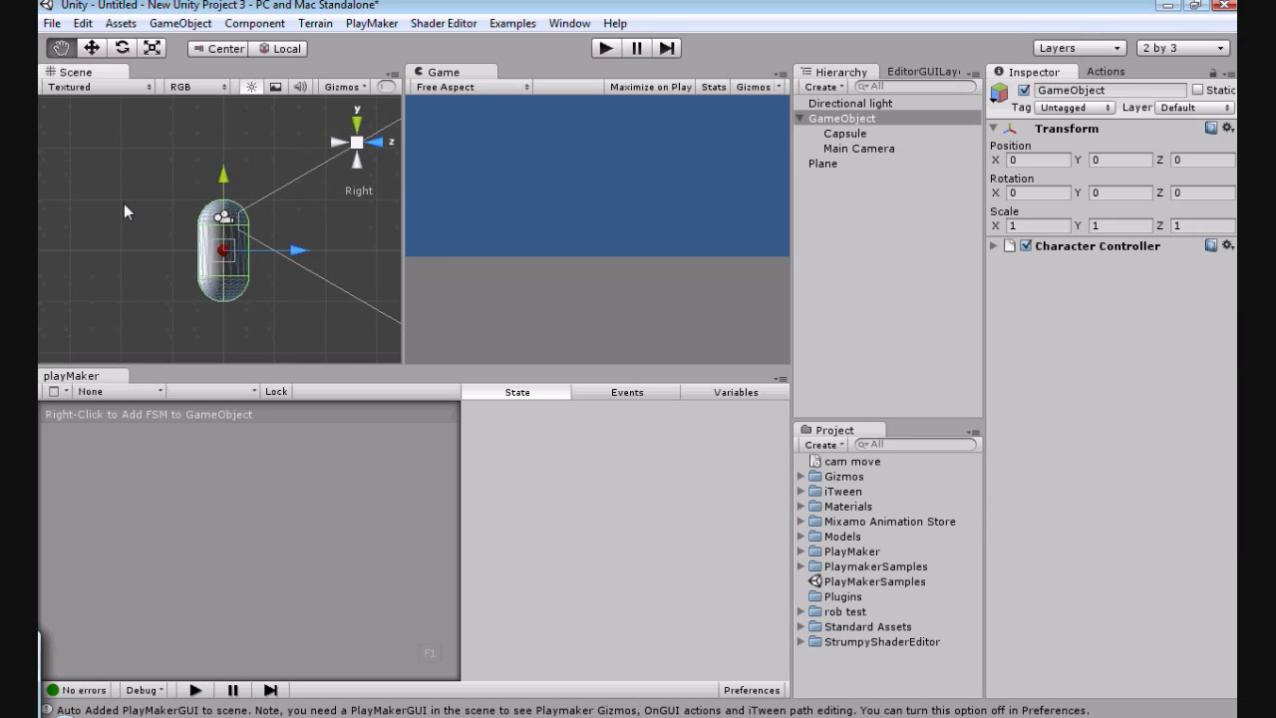
{"action": "left_click_drag", "start_coordinate": [125, 205], "coordinate": [206, 308], "text": "alt"}
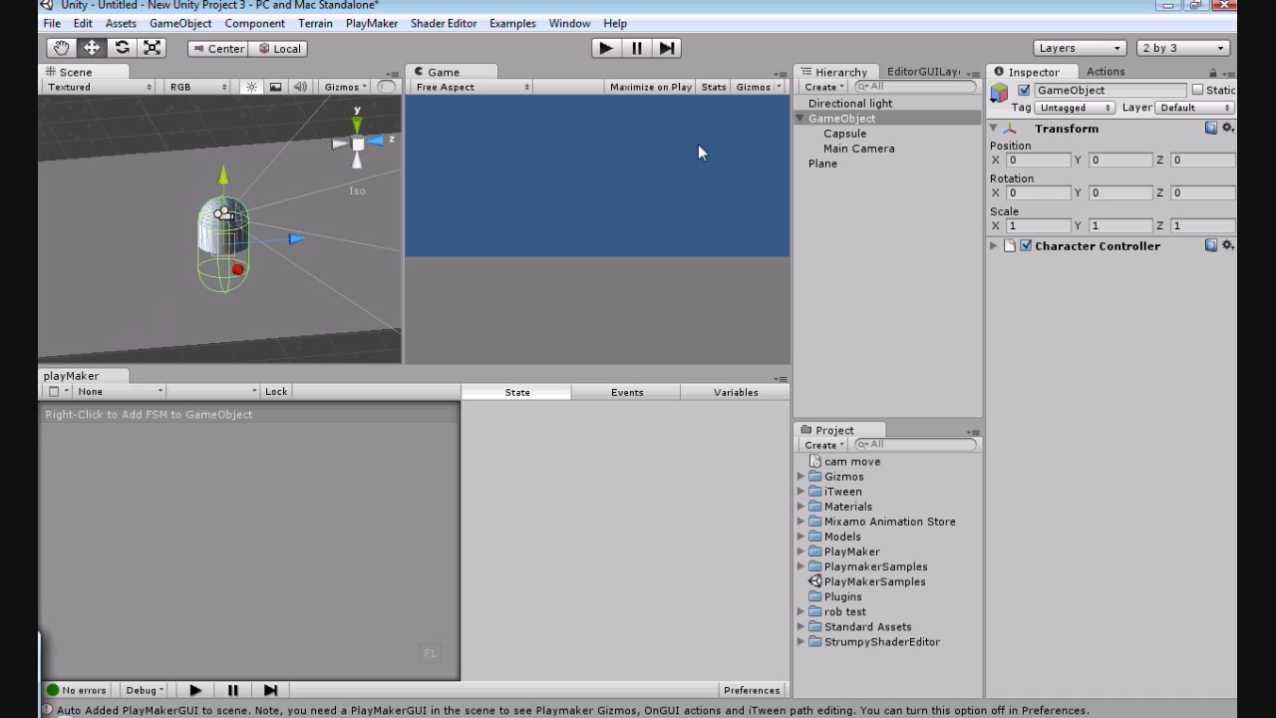
{"action": "left_click_drag", "start_coordinate": [223, 186], "coordinate": [218, 121]}
{"action": "scroll", "coordinate": [212, 174], "scroll_direction": "down", "scroll_amount": 3}
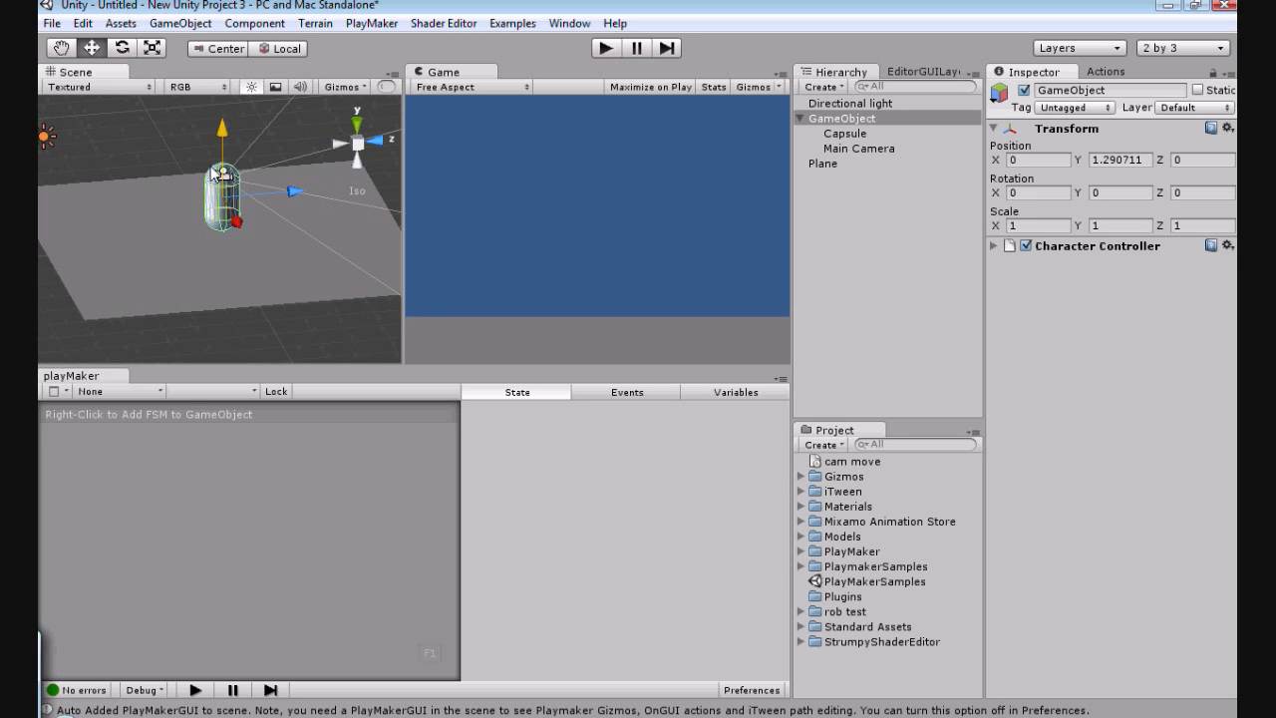
{"action": "scroll", "coordinate": [213, 174], "scroll_direction": "down", "scroll_amount": 2}
{"action": "left_click_drag", "start_coordinate": [289, 194], "coordinate": [189, 227]}
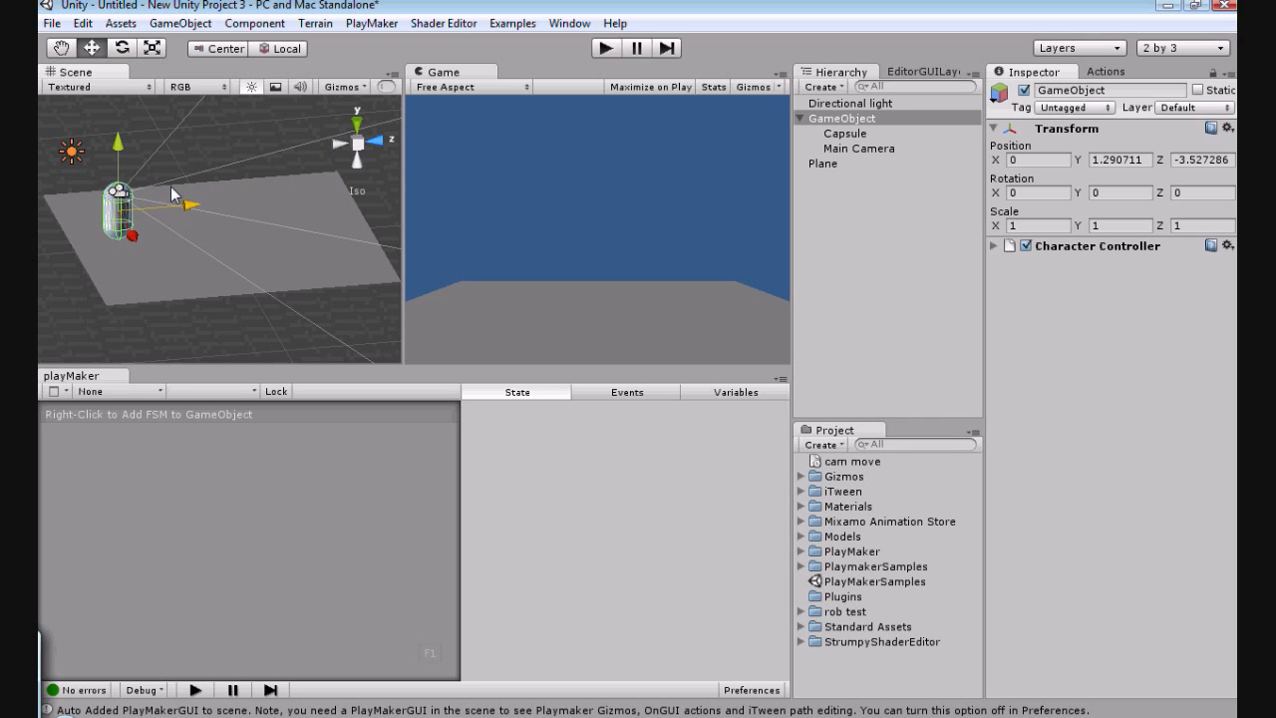
Step: Add a new PlayMaker FSM to the Main Camera
{"action": "left_click", "coordinate": [844, 148]}
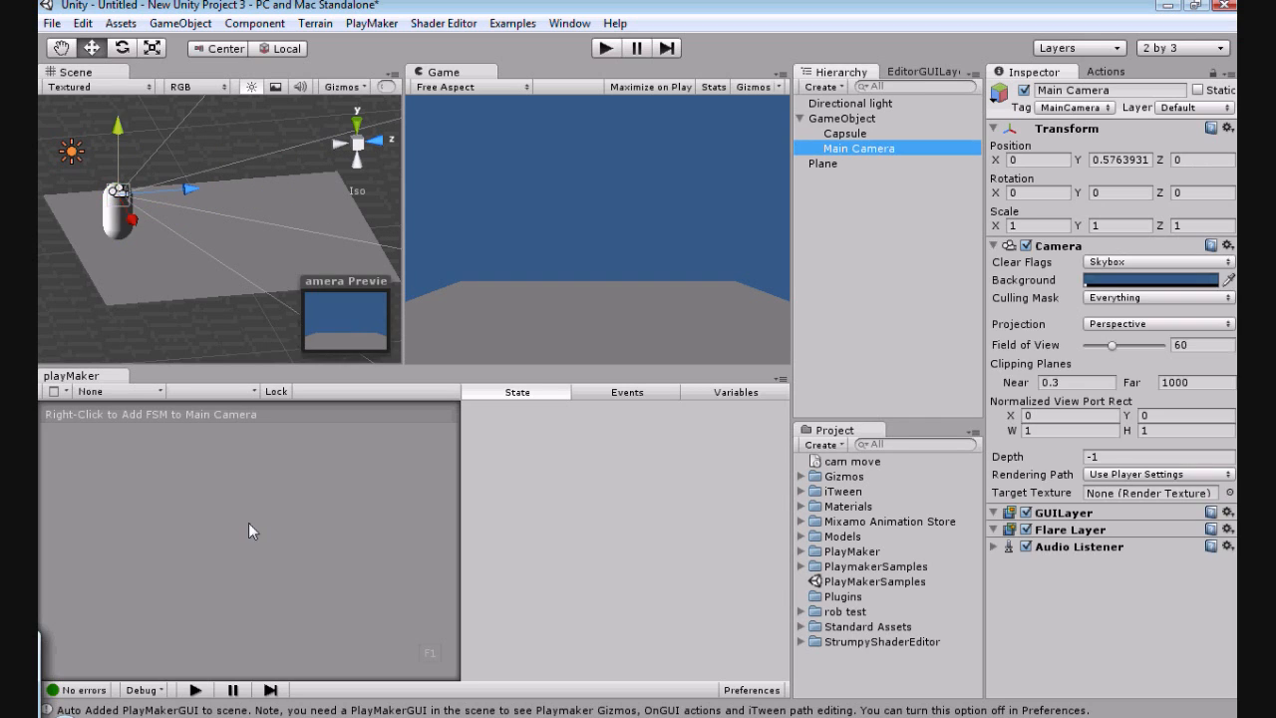
{"action": "right_click", "coordinate": [240, 509]}
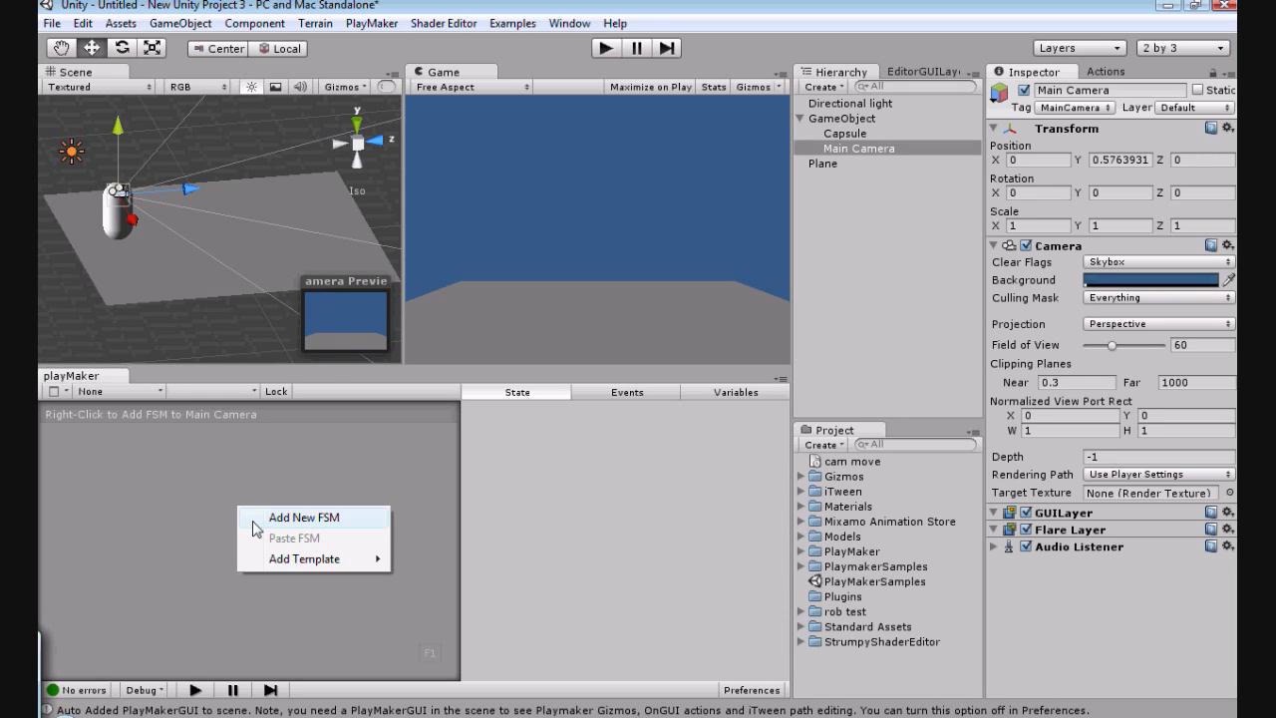
{"action": "left_click", "coordinate": [290, 520]}
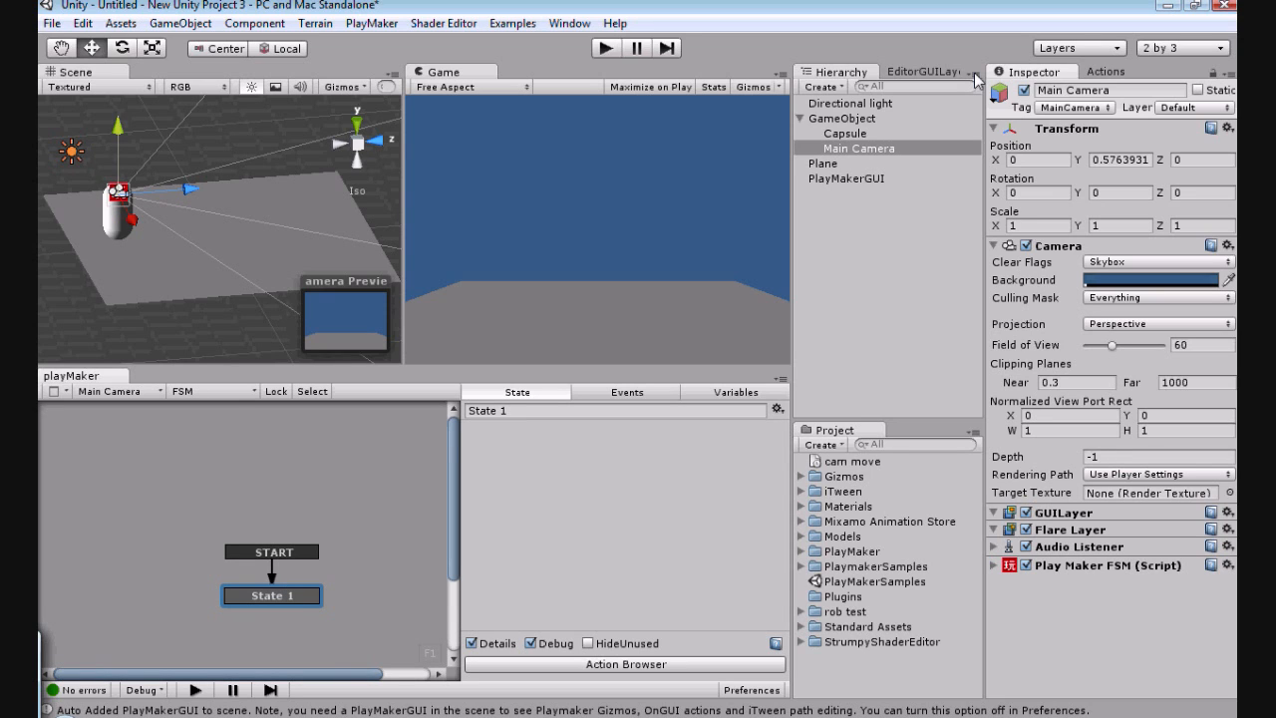
Step: Add the Mouse Look input action to State 1 of the Main Camera's FSM
{"action": "left_click", "coordinate": [1102, 73]}
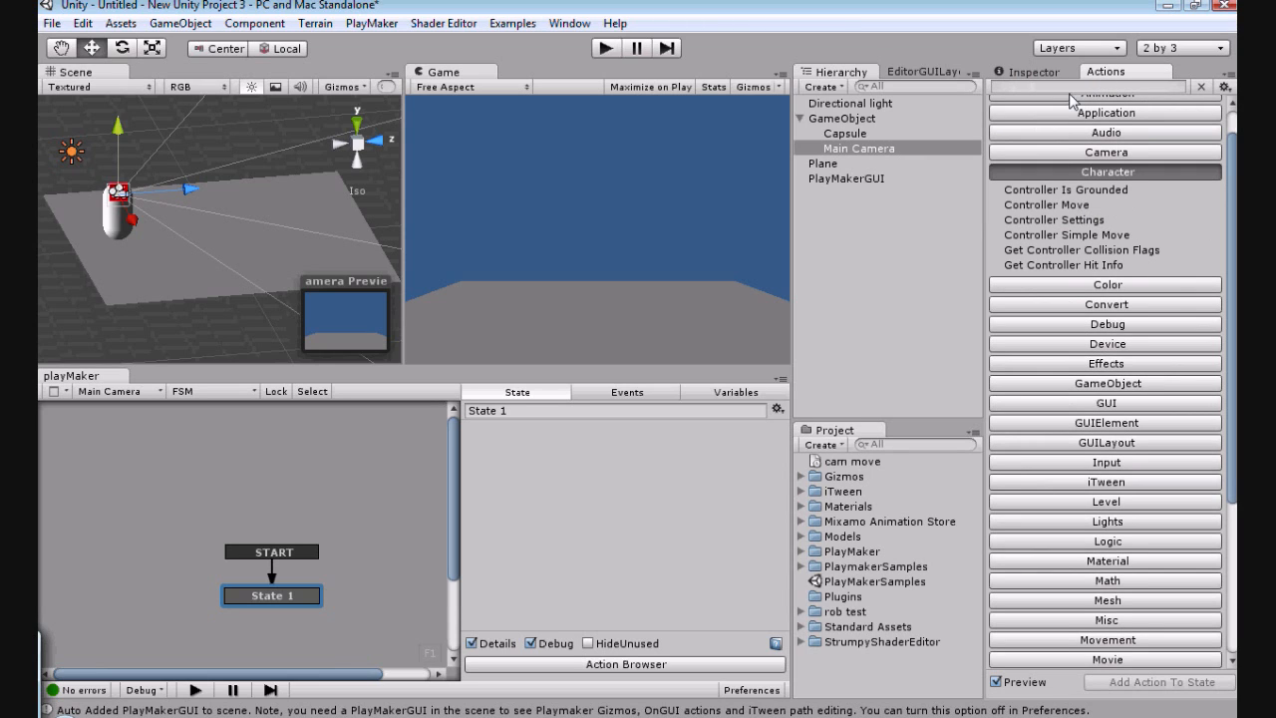
{"action": "scroll", "coordinate": [1120, 324], "scroll_direction": "down", "scroll_amount": 1}
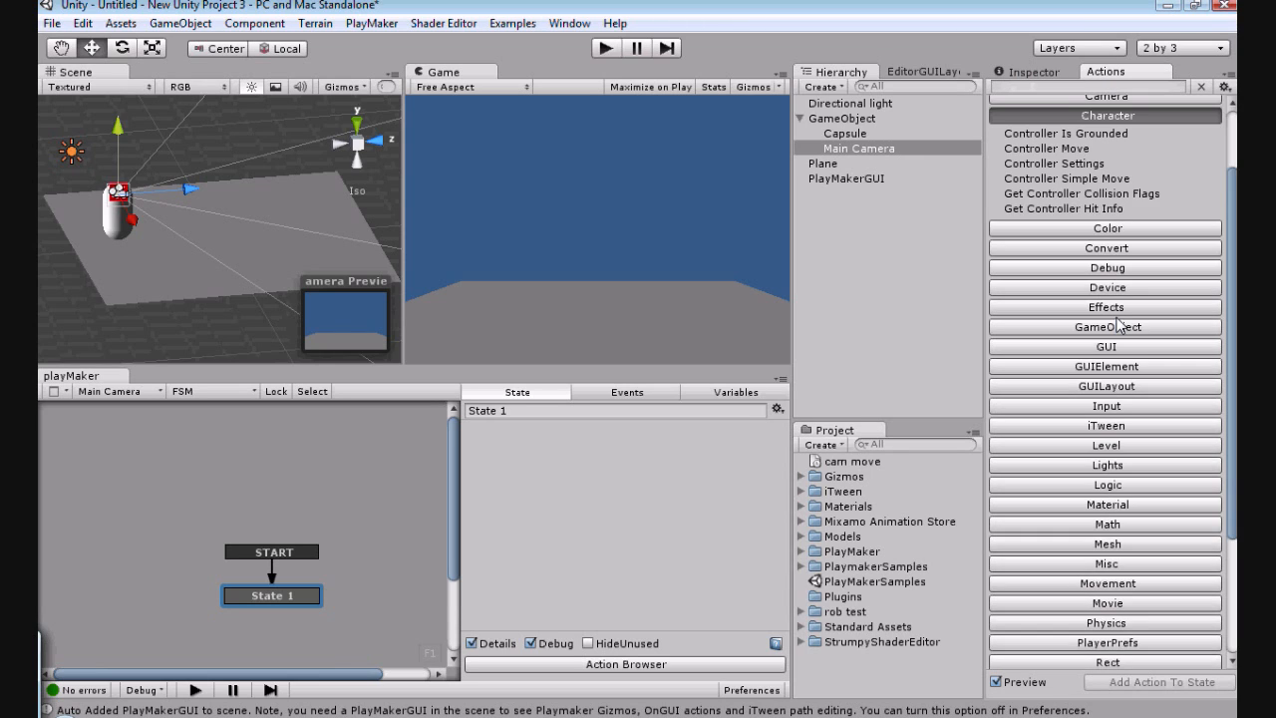
{"action": "left_click", "coordinate": [1084, 405]}
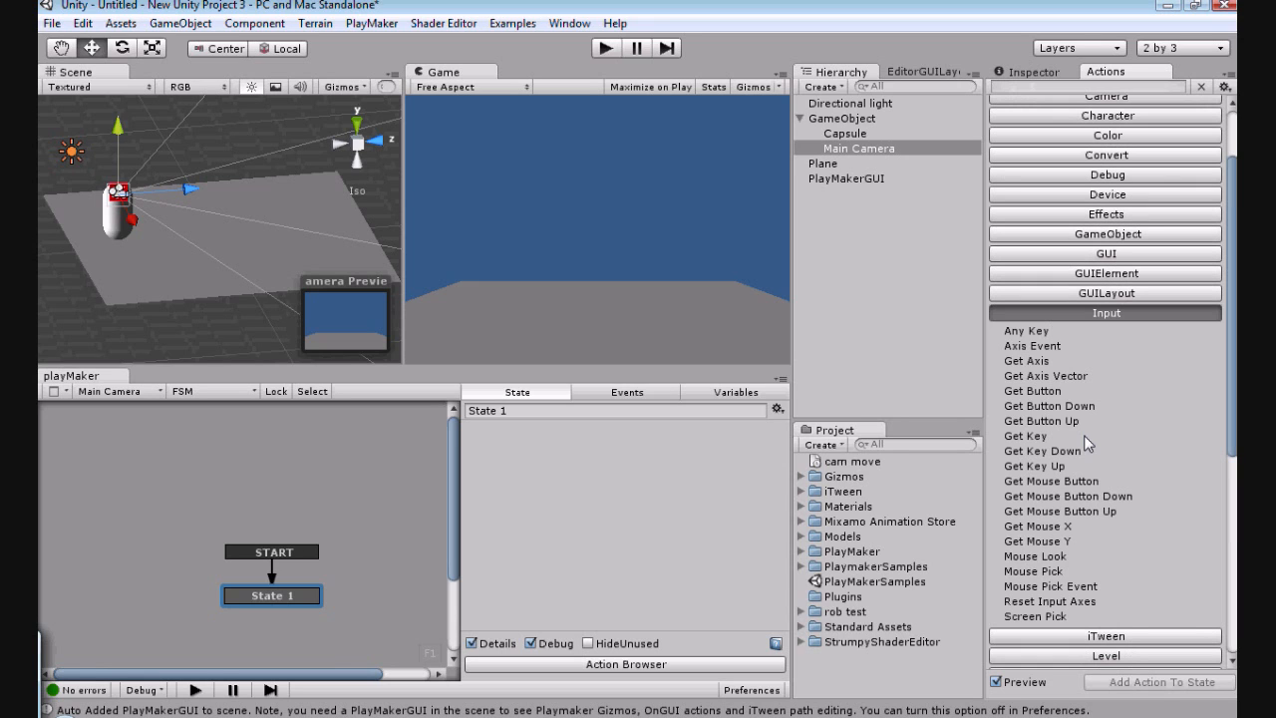
{"action": "left_click", "coordinate": [1036, 557]}
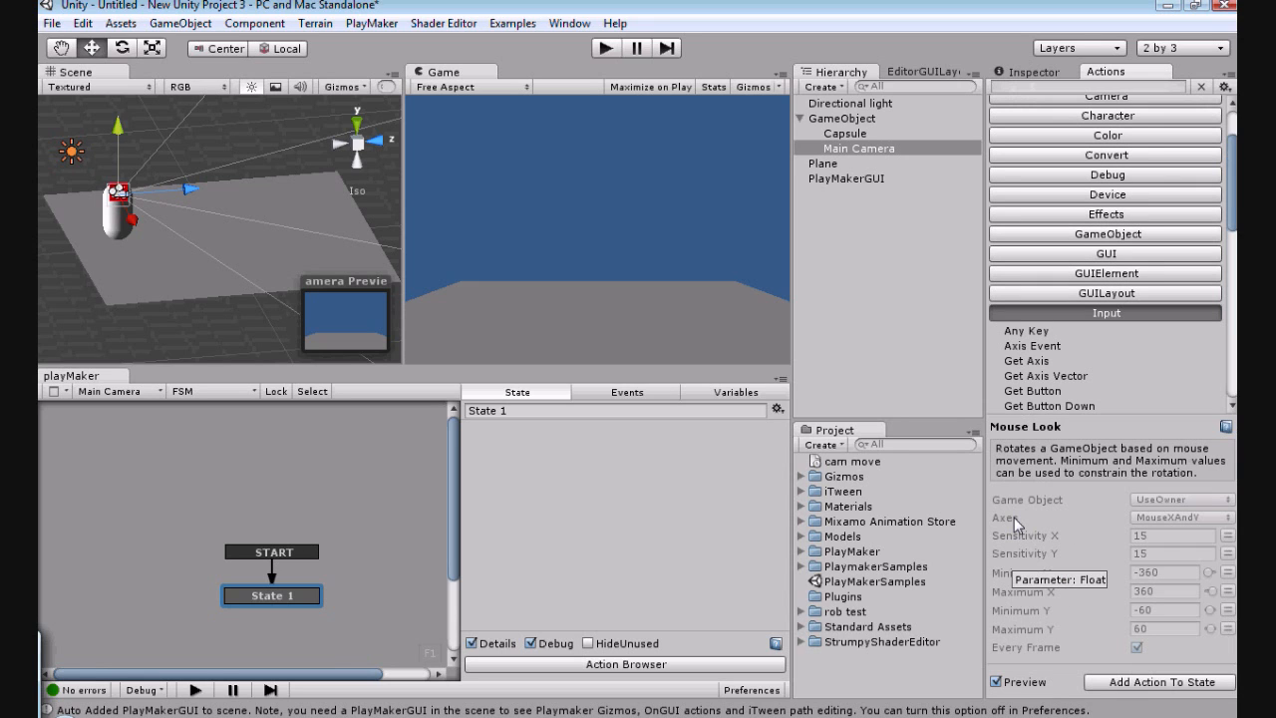
{"action": "left_click", "coordinate": [1161, 682]}
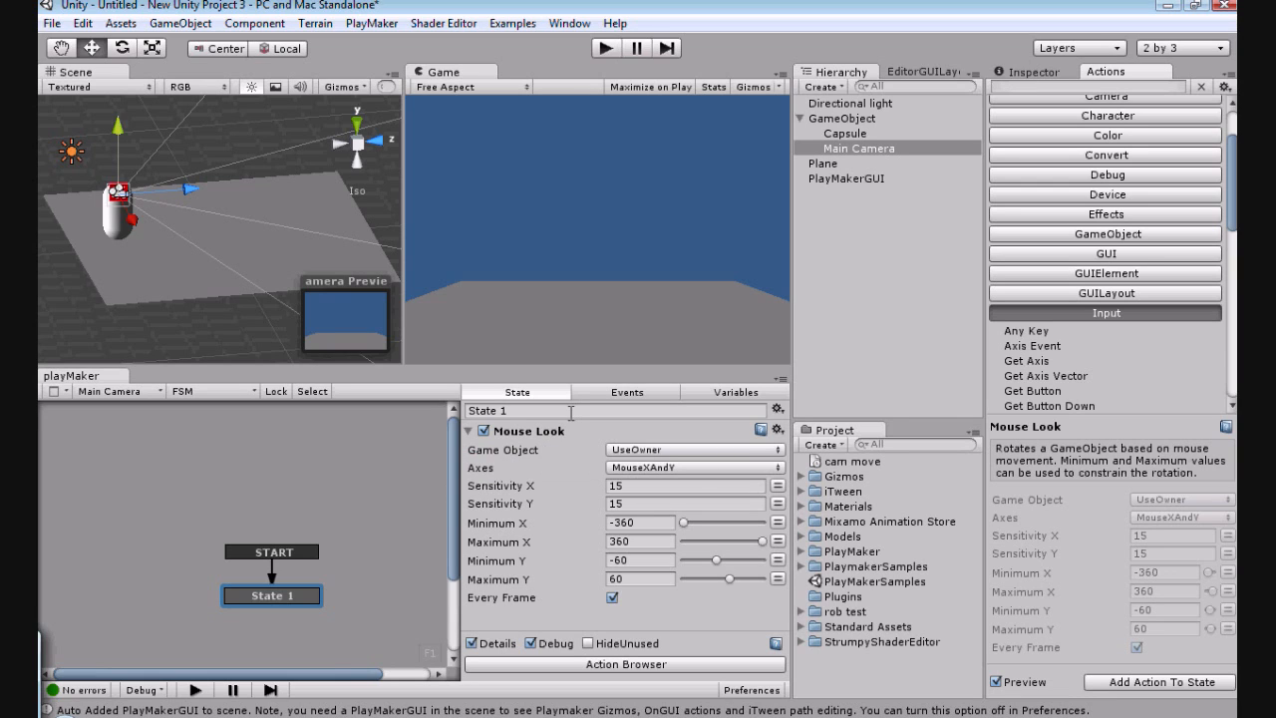
Step: Add a new FSM to the GameObject and add the Get Axis Vector input action to its State 1
{"action": "left_click", "coordinate": [834, 120]}
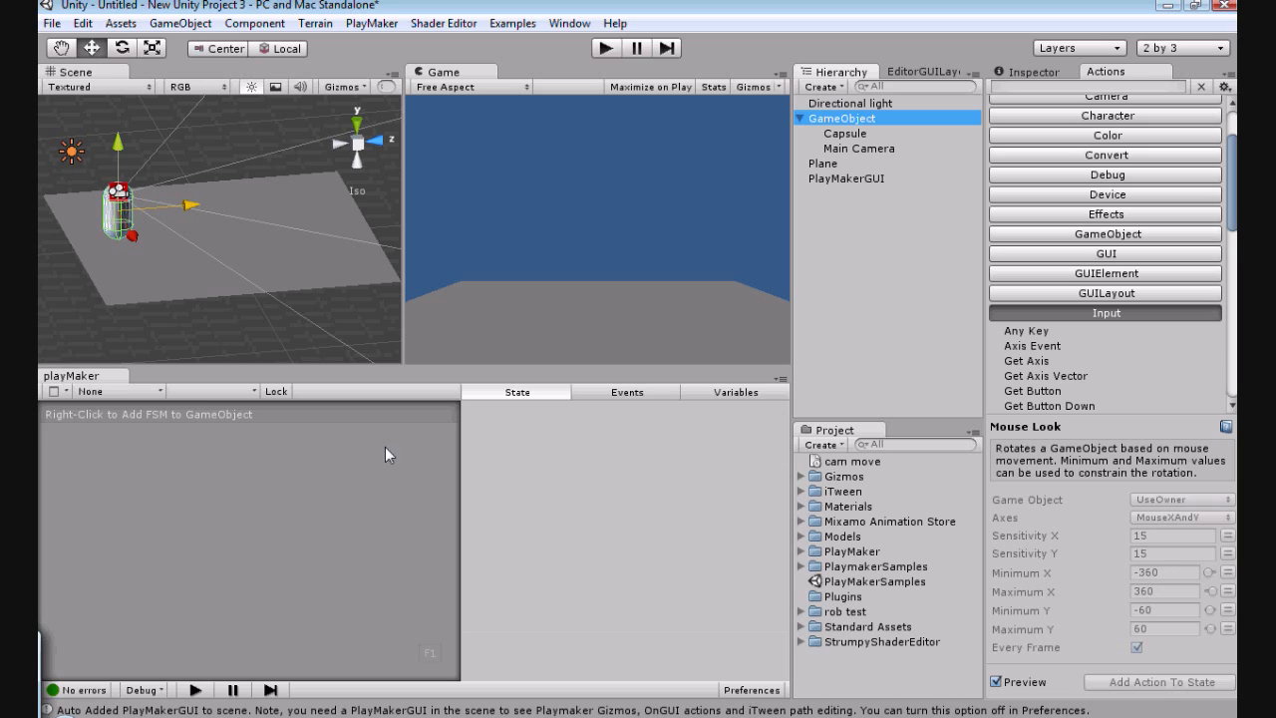
{"action": "scroll", "coordinate": [1181, 306], "scroll_direction": "up", "scroll_amount": 3}
{"action": "scroll", "coordinate": [1181, 305], "scroll_direction": "down", "scroll_amount": 5}
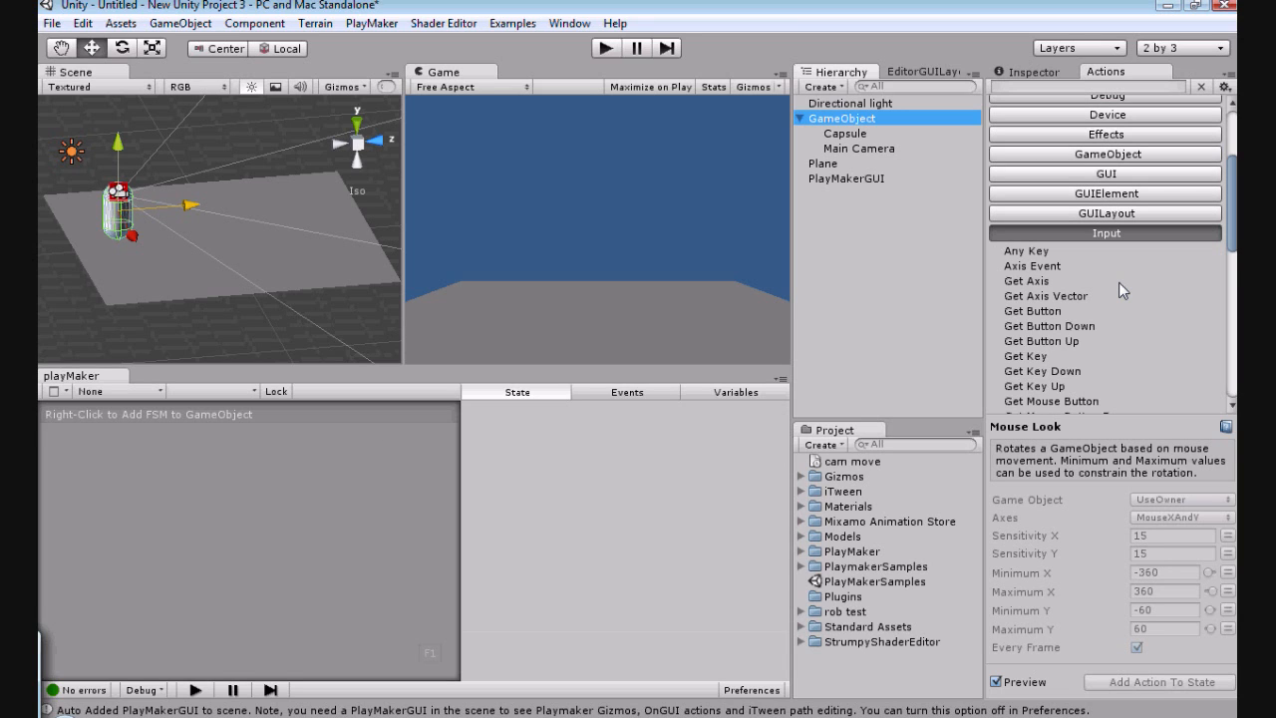
{"action": "left_click", "coordinate": [1052, 295]}
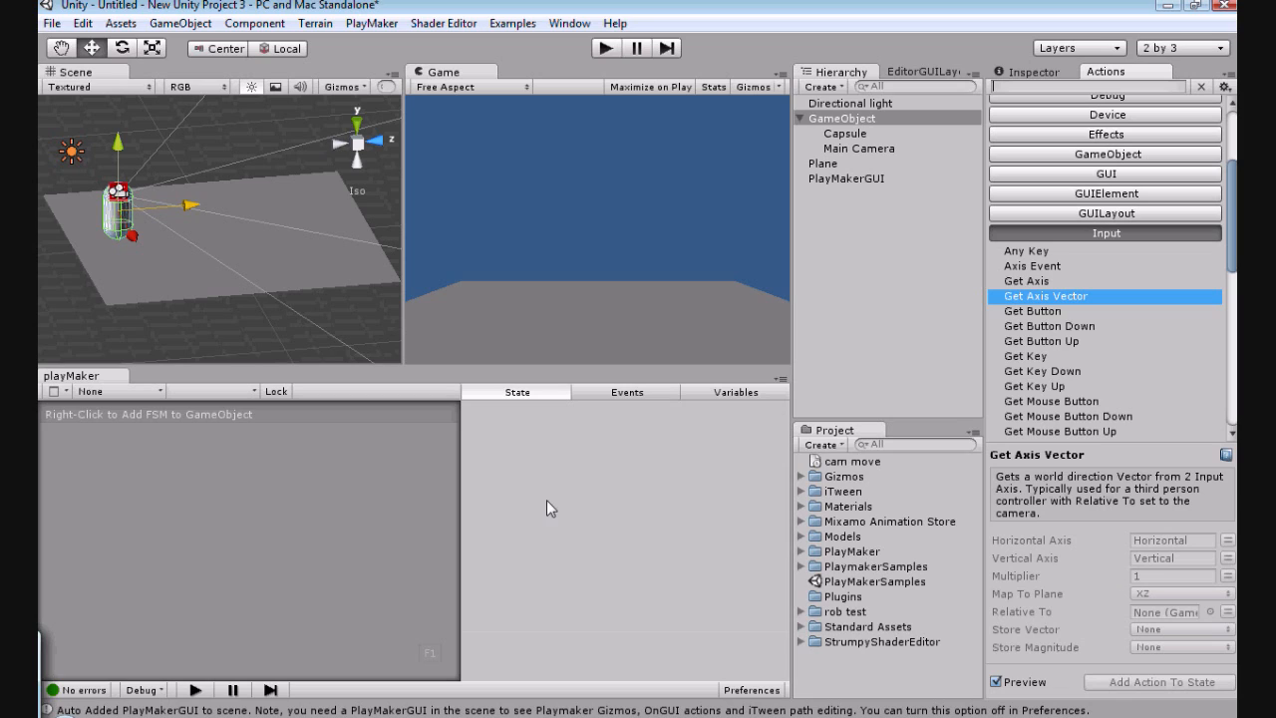
{"action": "right_click", "coordinate": [266, 504]}
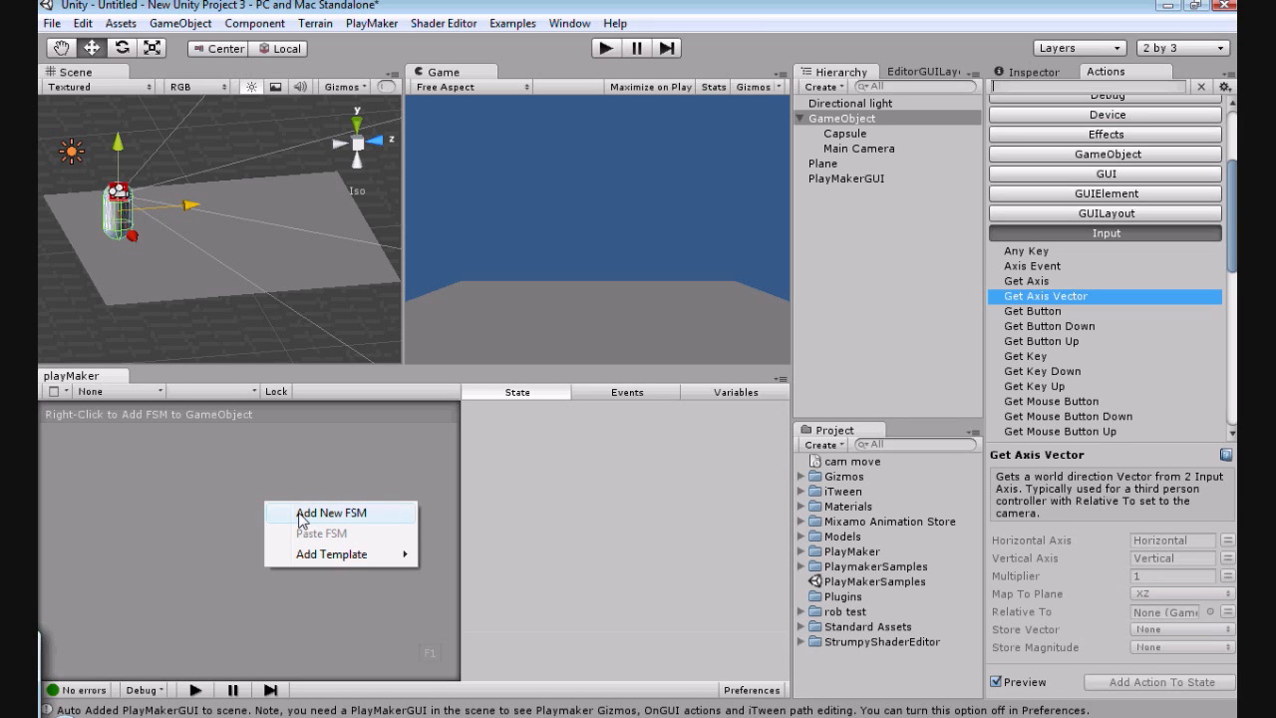
{"action": "left_click", "coordinate": [831, 149]}
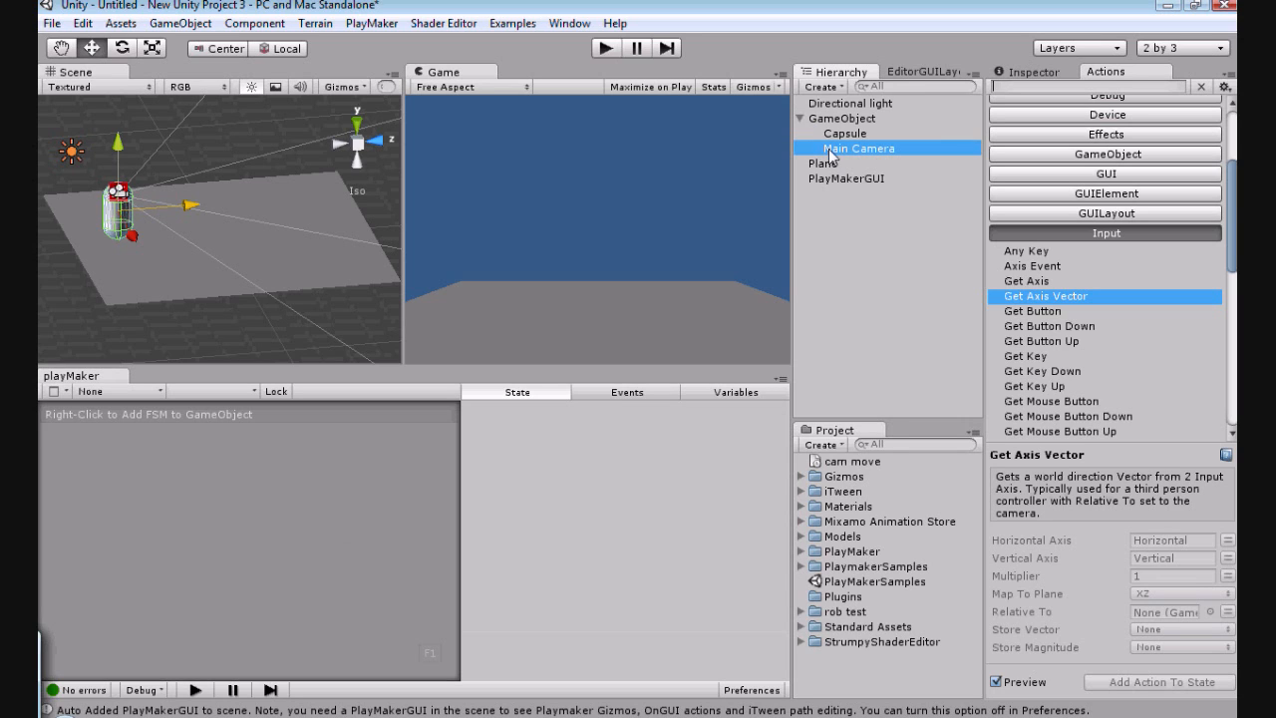
{"action": "left_click", "coordinate": [832, 118]}
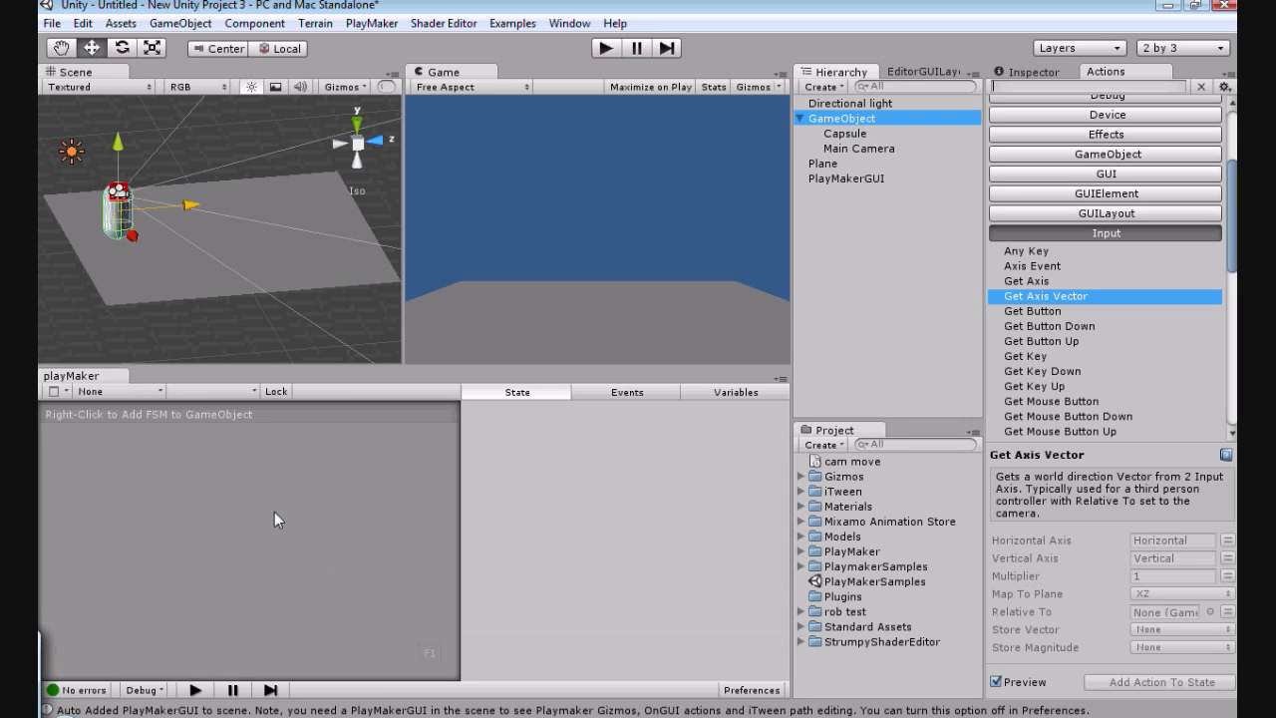
{"action": "right_click", "coordinate": [276, 519]}
{"action": "left_click", "coordinate": [286, 526]}
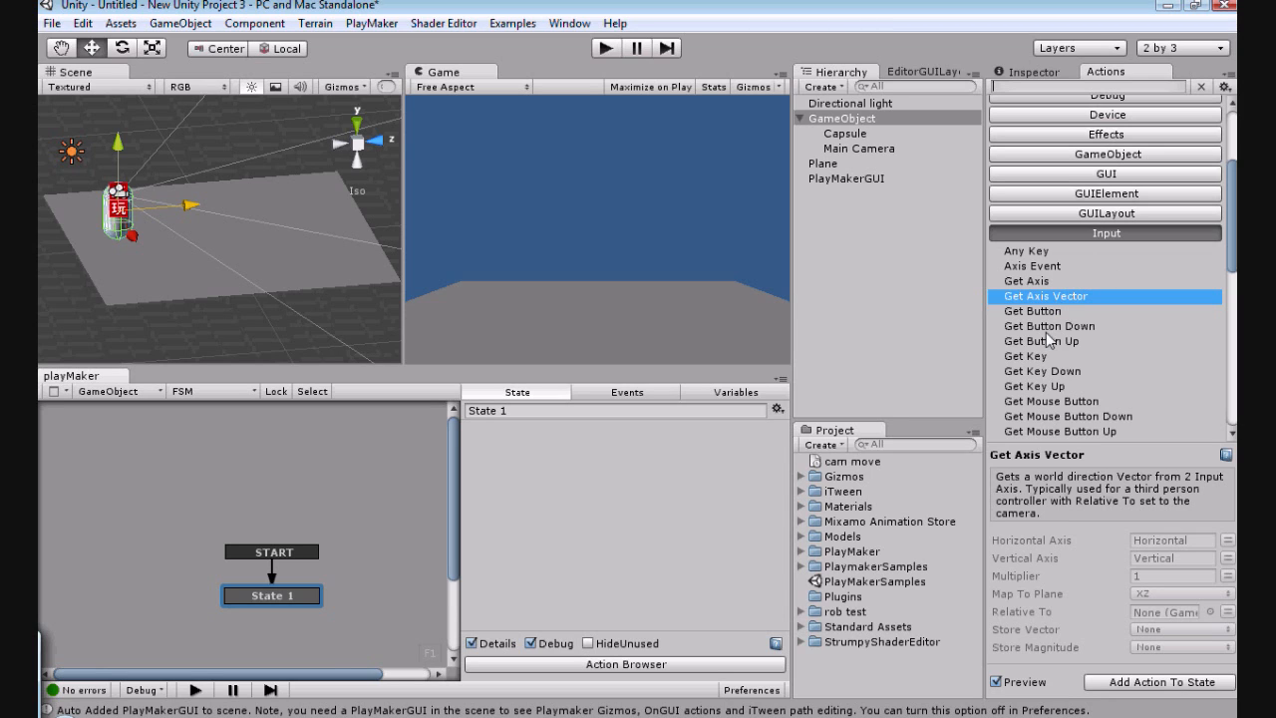
{"action": "left_click", "coordinate": [1124, 686]}
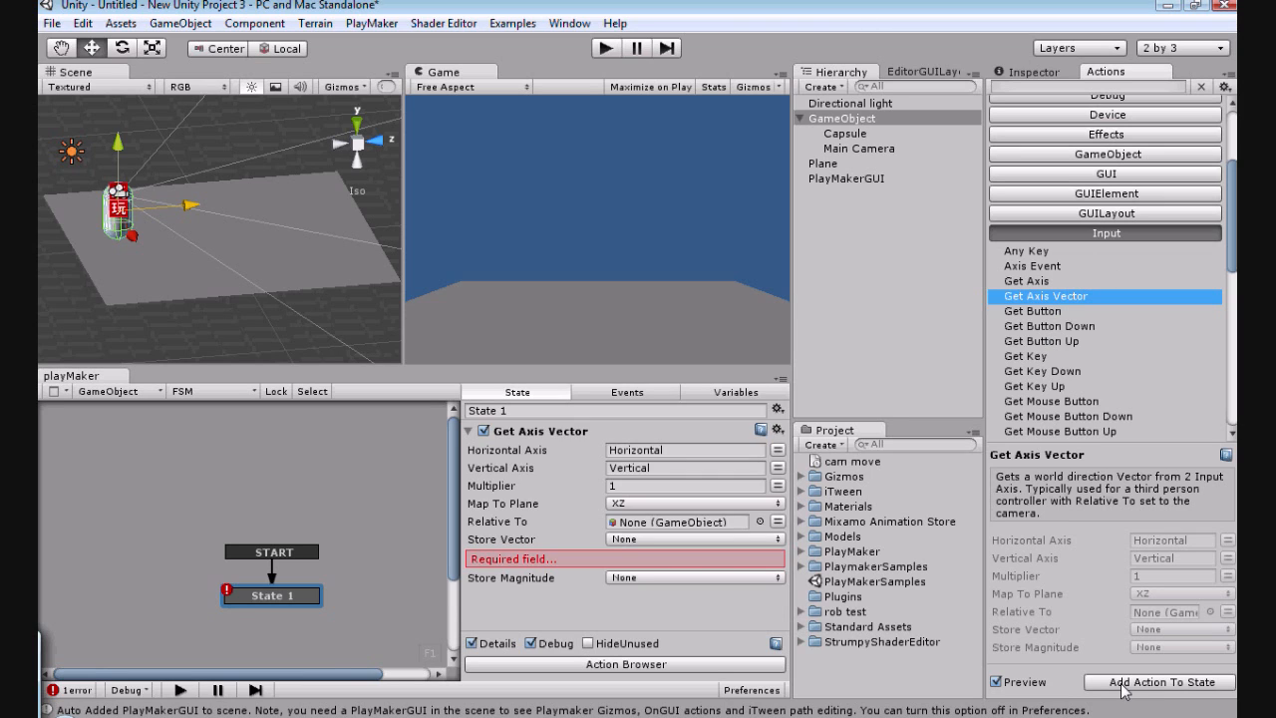
Step: Create a variable named move in the GameObject's FSM
{"action": "left_click", "coordinate": [727, 392]}
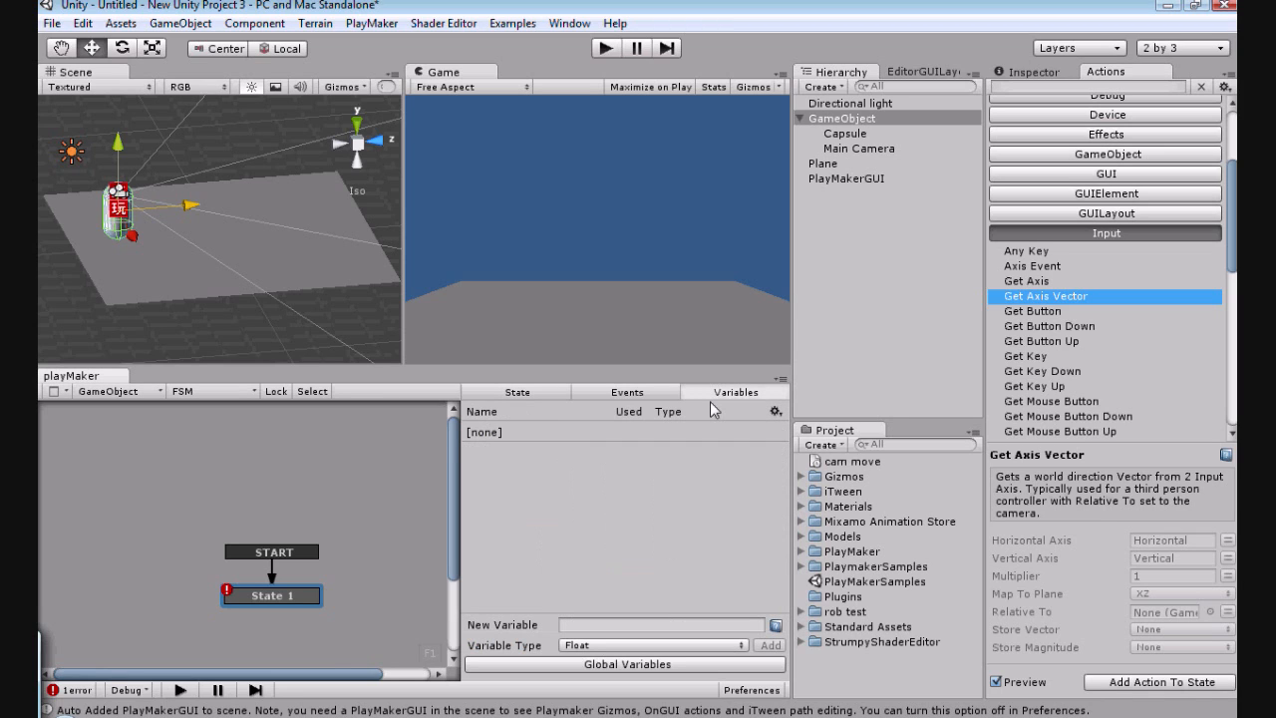
{"action": "left_click", "coordinate": [596, 624]}
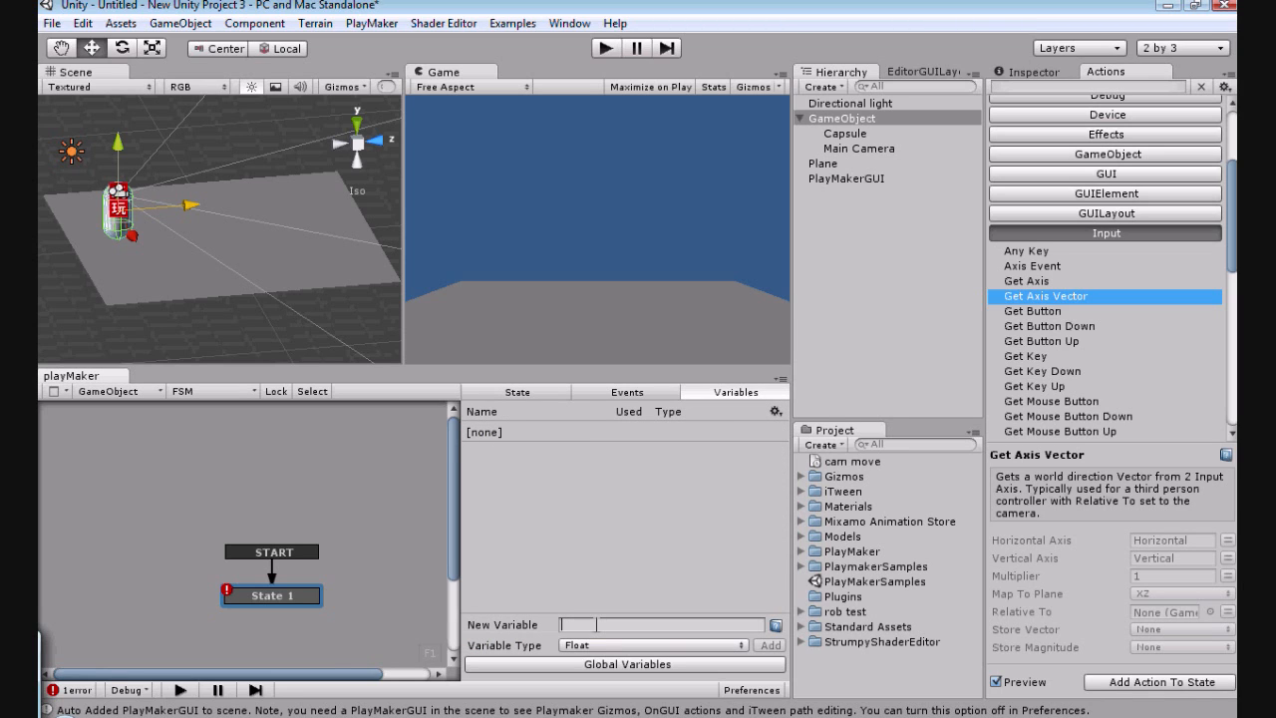
{"action": "type", "text": "move"}
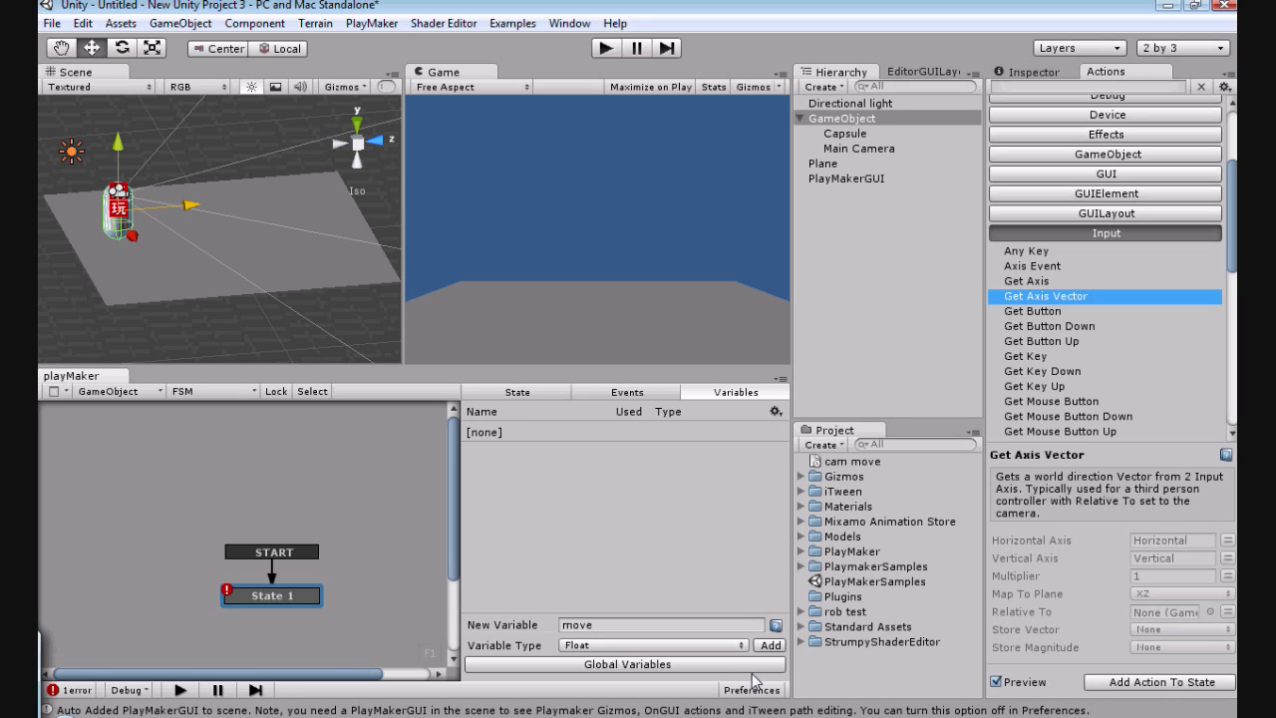
{"action": "key", "text": "Return"}
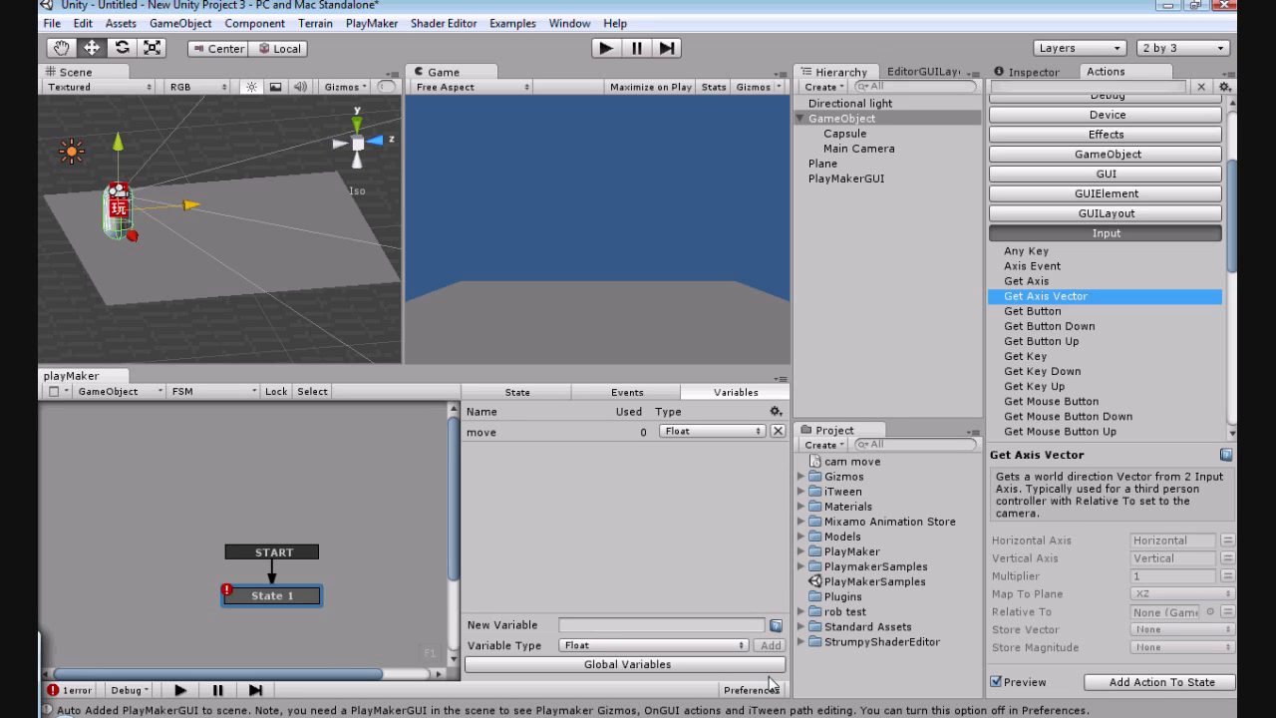
Step: Create a float variable named move speed in the GameObject's FSM
{"action": "left_click", "coordinate": [612, 628]}
{"action": "type", "text": "move sp"}
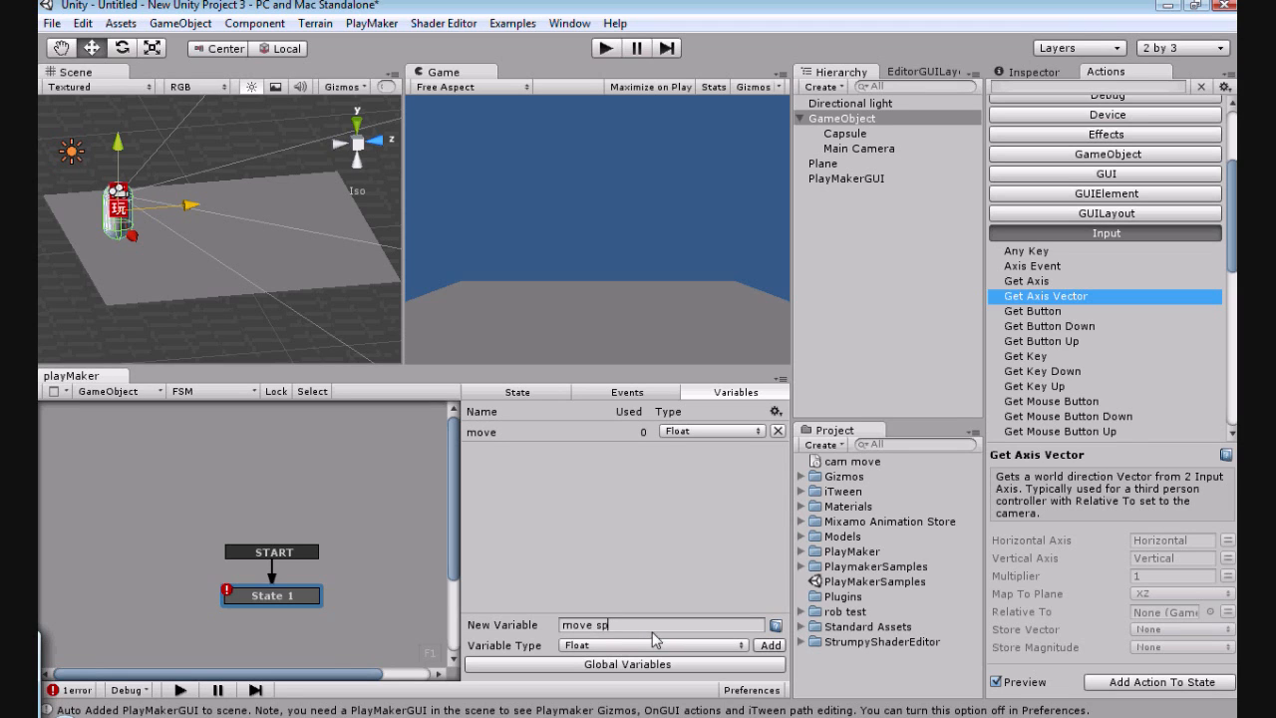
{"action": "type", "text": "eed"}
{"action": "left_click", "coordinate": [763, 646]}
Step: Change the move variable's type to Vector3 and set the move speed variable's float value to 1
{"action": "left_click", "coordinate": [696, 432]}
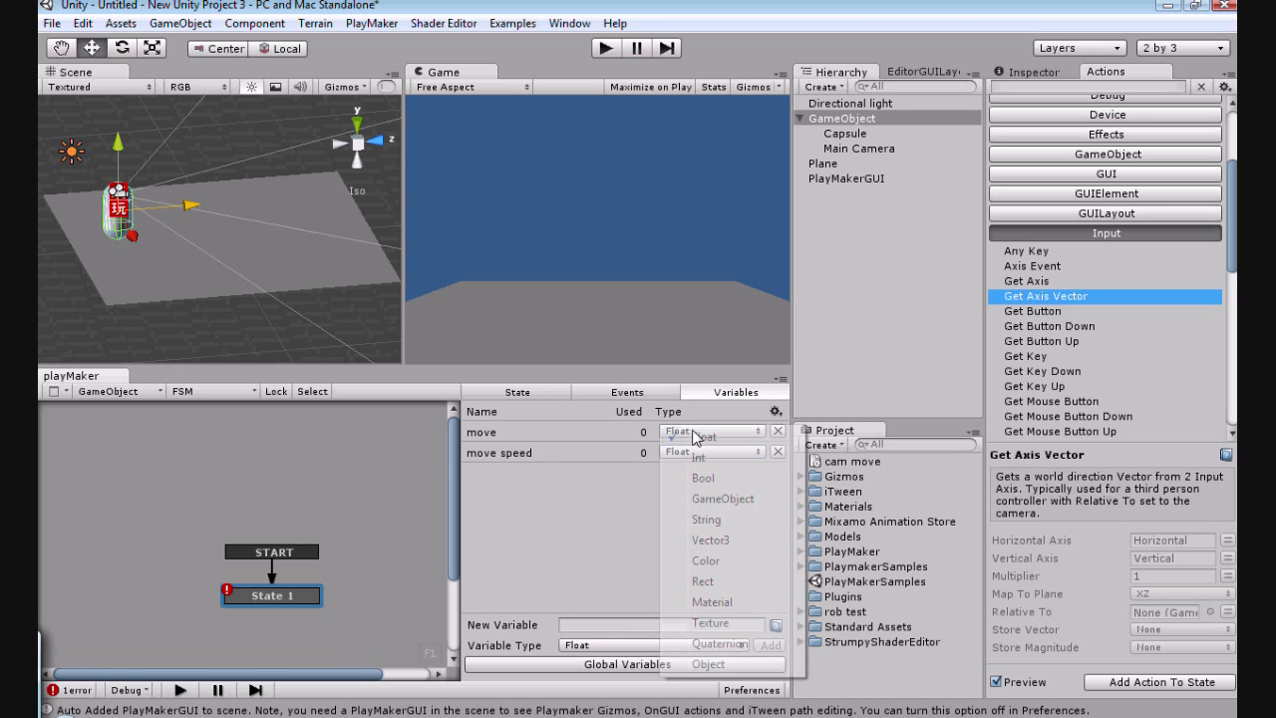
{"action": "left_click", "coordinate": [717, 539]}
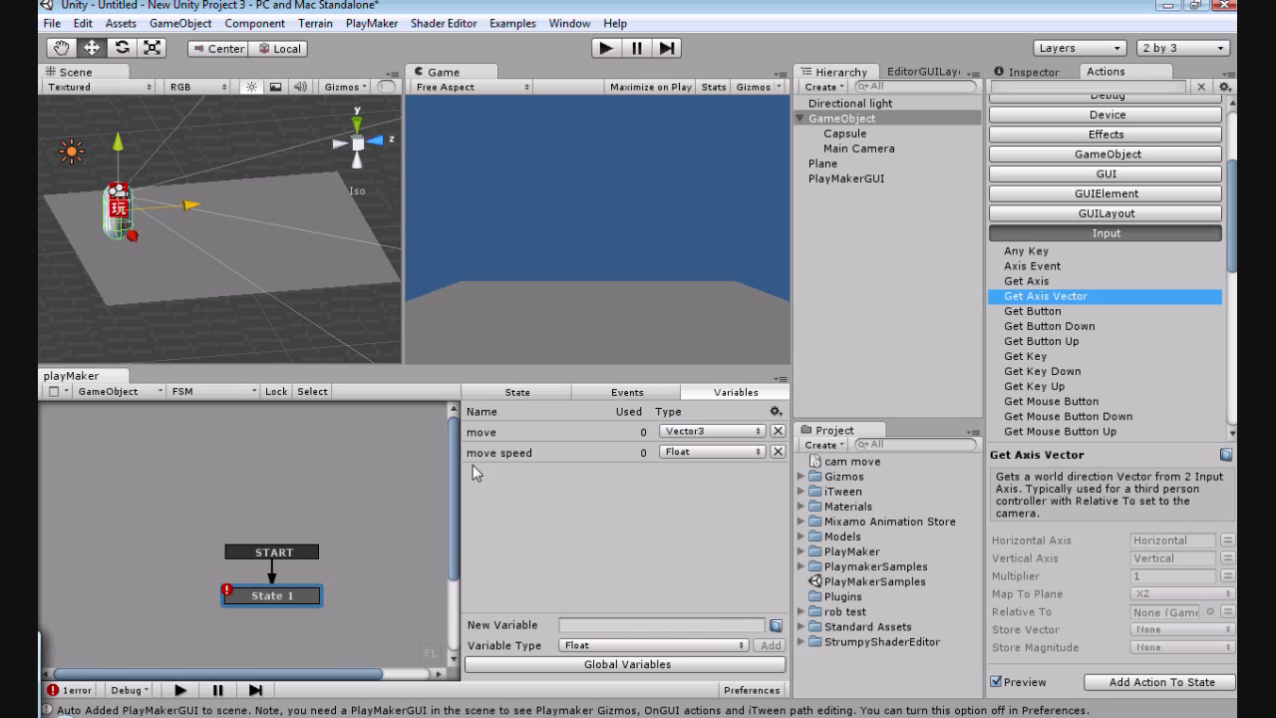
{"action": "left_click", "coordinate": [504, 452]}
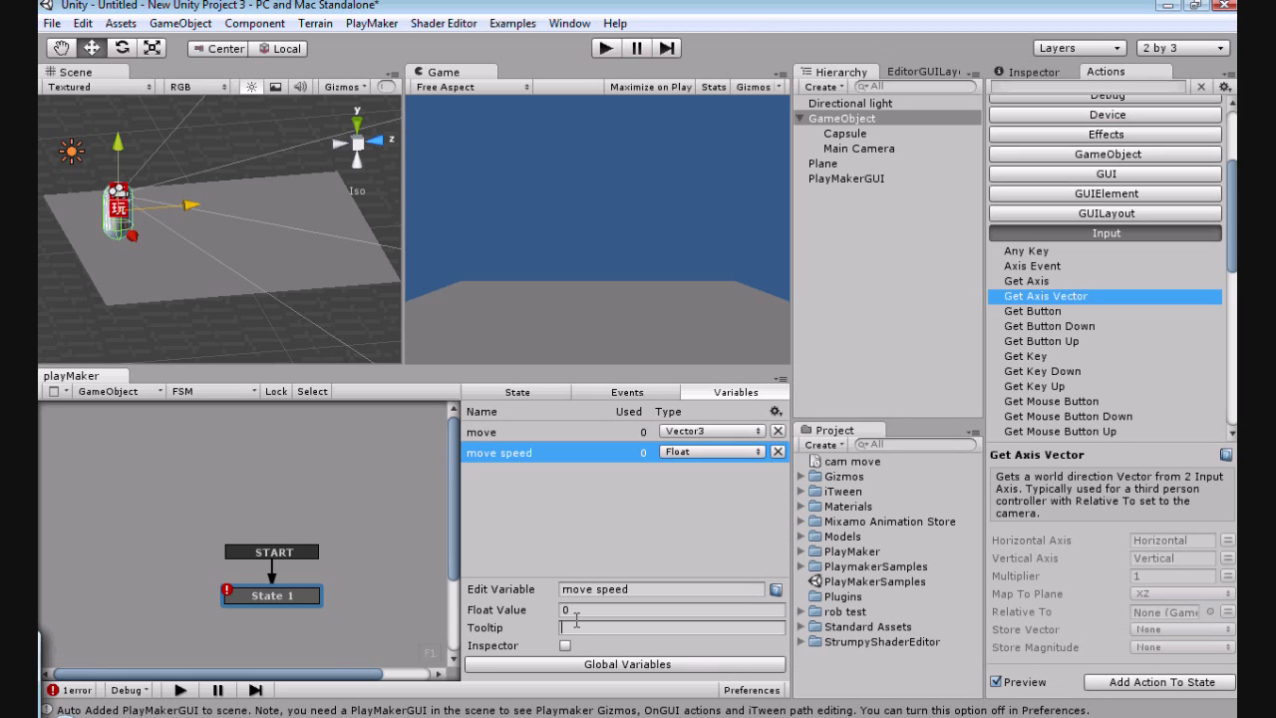
{"action": "left_click", "coordinate": [629, 610]}
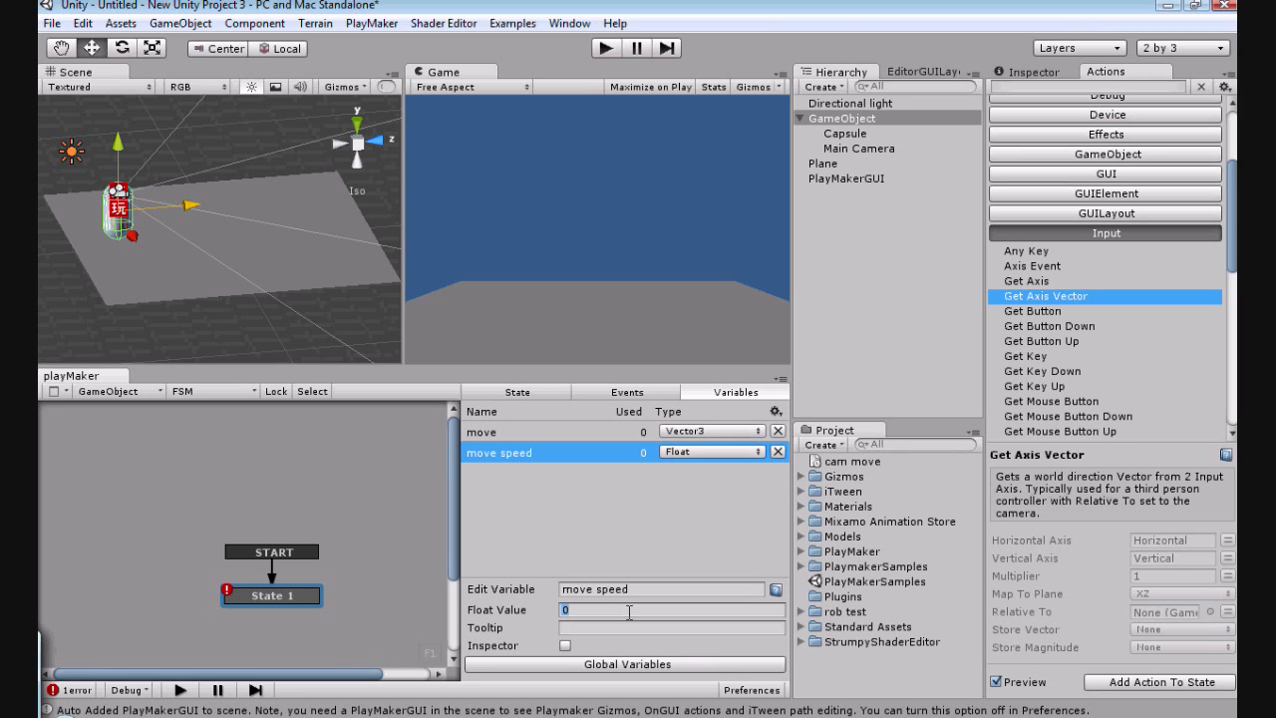
{"action": "type", "text": "1"}
{"action": "key", "text": "Return"}
Step: In the Get Axis Vector action, store the vector in move and the magnitude in move speed
{"action": "left_click", "coordinate": [518, 393]}
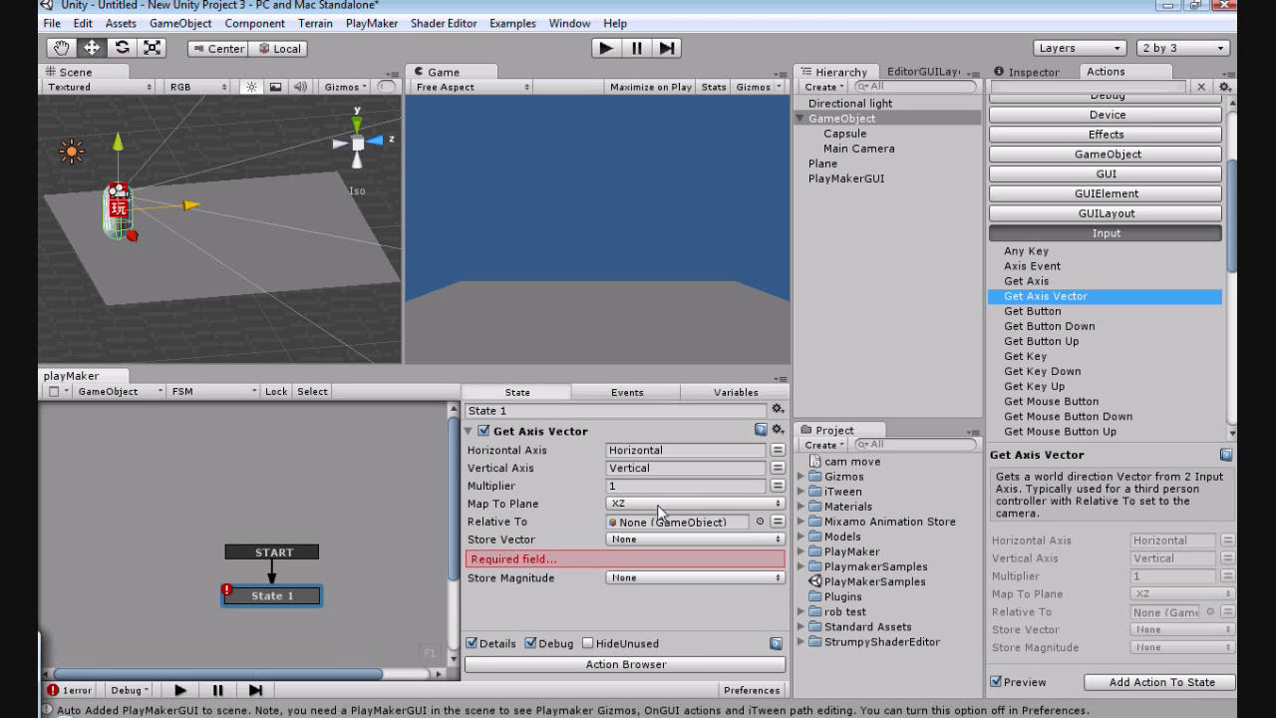
{"action": "left_click", "coordinate": [690, 539]}
{"action": "left_click", "coordinate": [653, 565]}
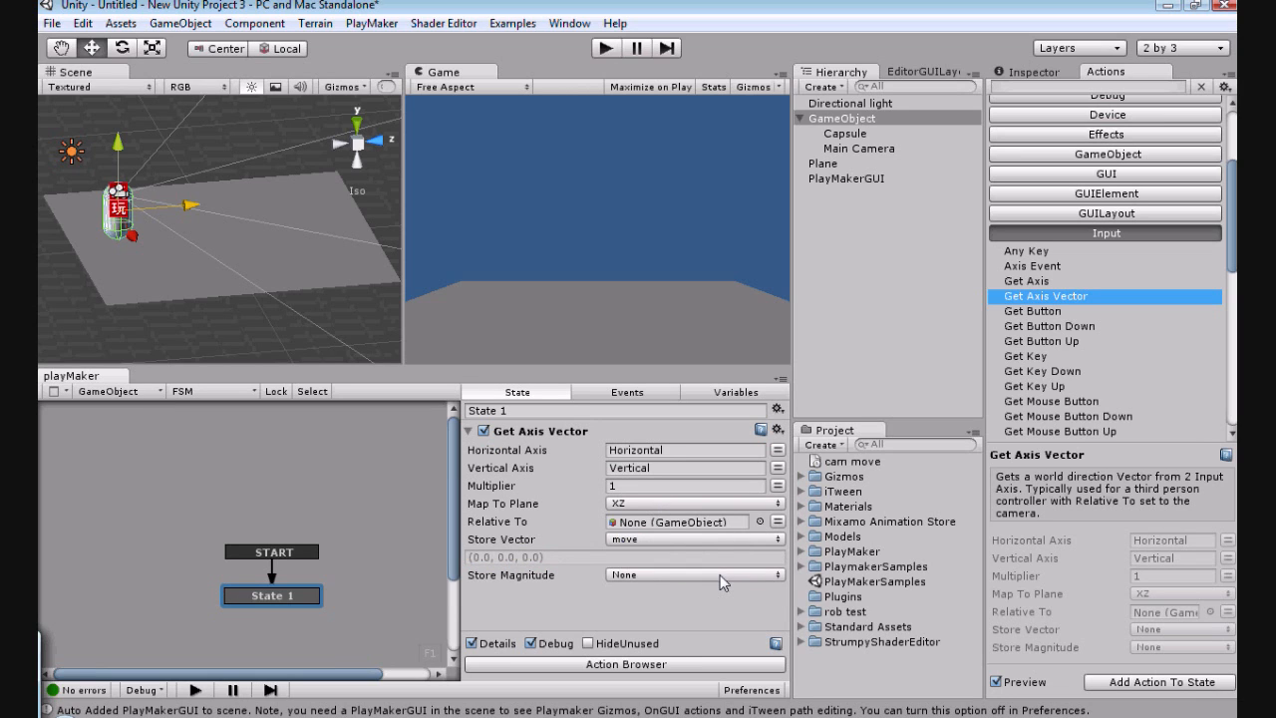
{"action": "left_click", "coordinate": [720, 574]}
{"action": "left_click", "coordinate": [667, 601]}
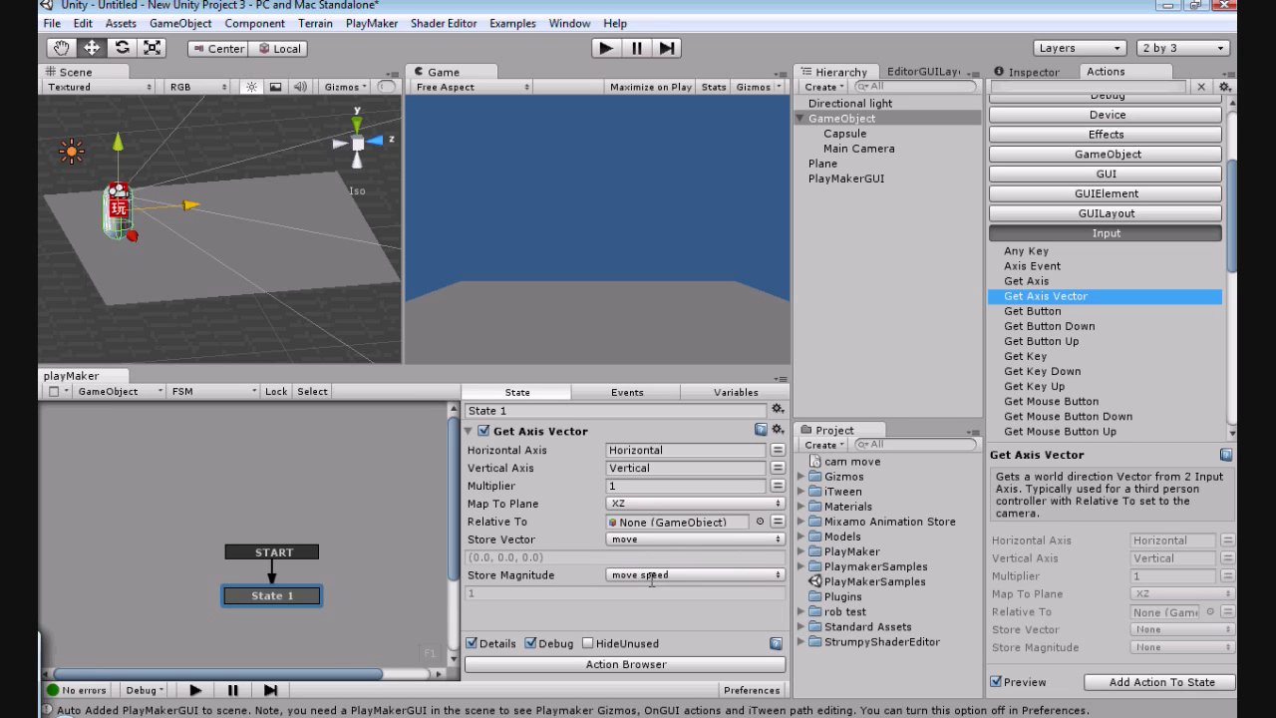
Step: In the Get Axis Vector action, make the movement relative to Main Camera and set the multiplier to 2
{"action": "left_click", "coordinate": [844, 149]}
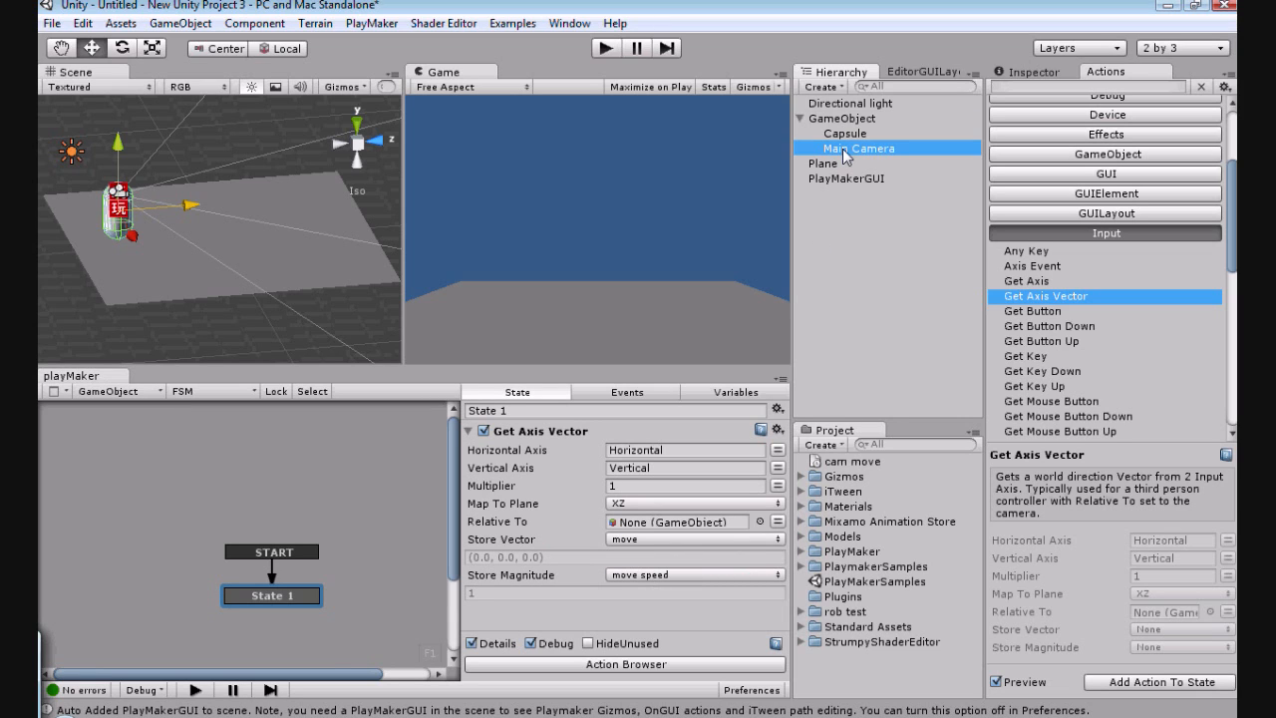
{"action": "left_click_drag", "start_coordinate": [845, 150], "coordinate": [658, 524]}
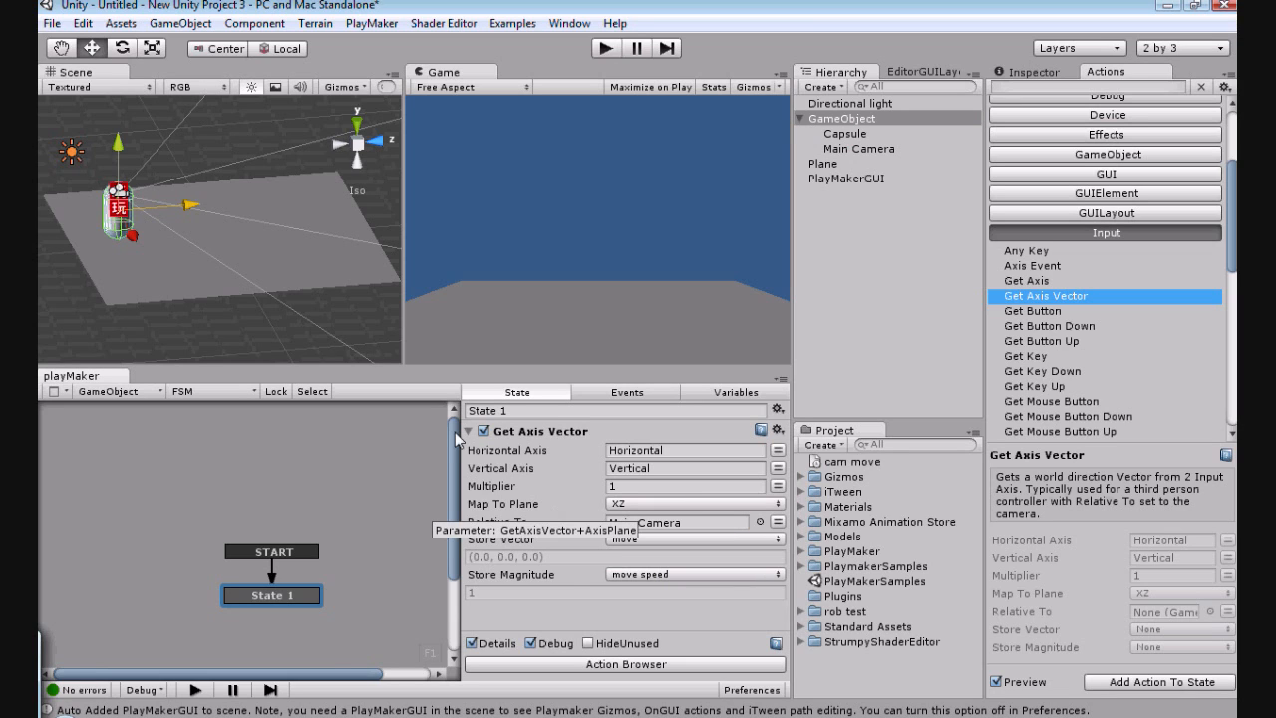
{"action": "left_click", "coordinate": [617, 485]}
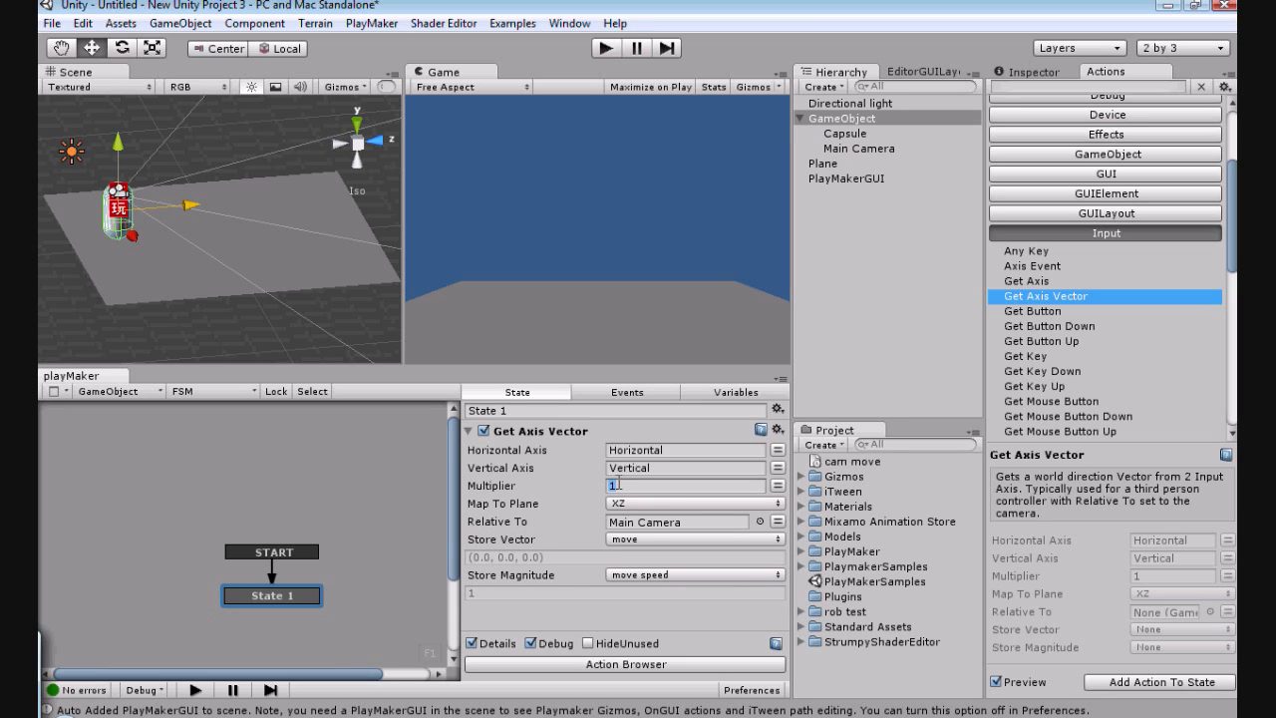
{"action": "type", "text": "2"}
{"action": "left_click", "coordinate": [468, 431]}
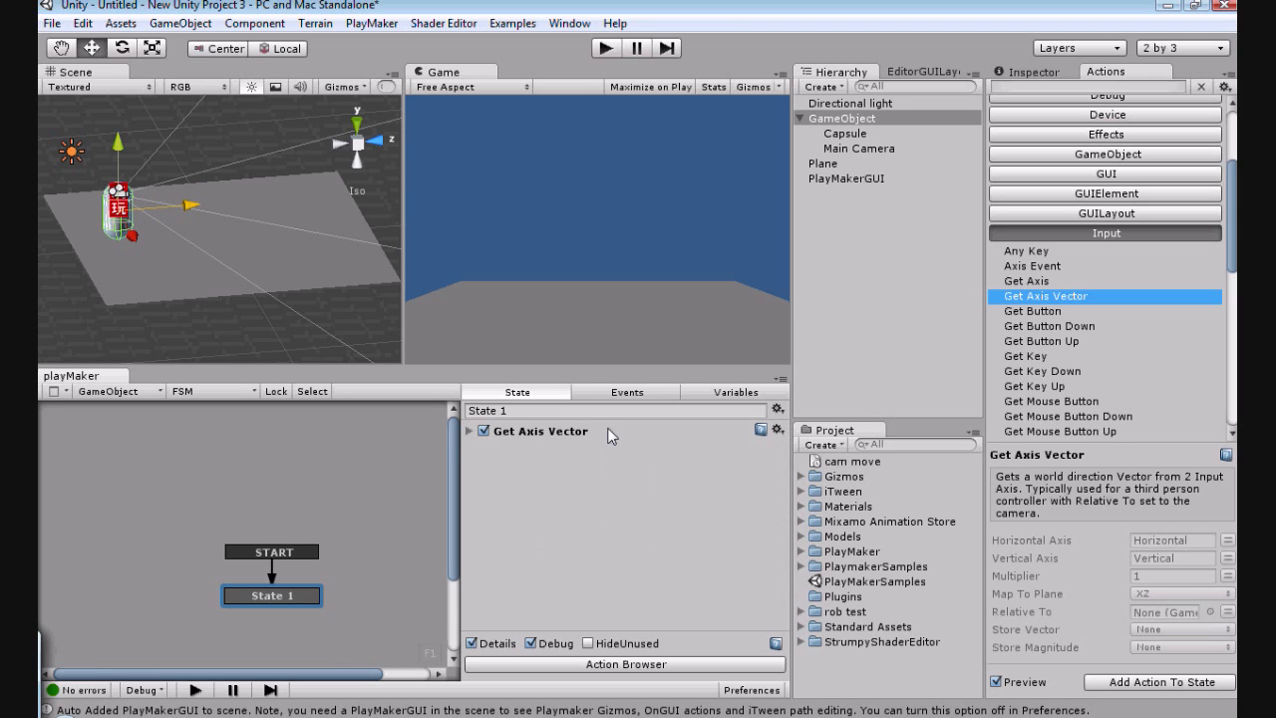
Step: Add the Controller Simple Move action from the Character category to State 1
{"action": "scroll", "coordinate": [1189, 287], "scroll_direction": "down", "scroll_amount": 3}
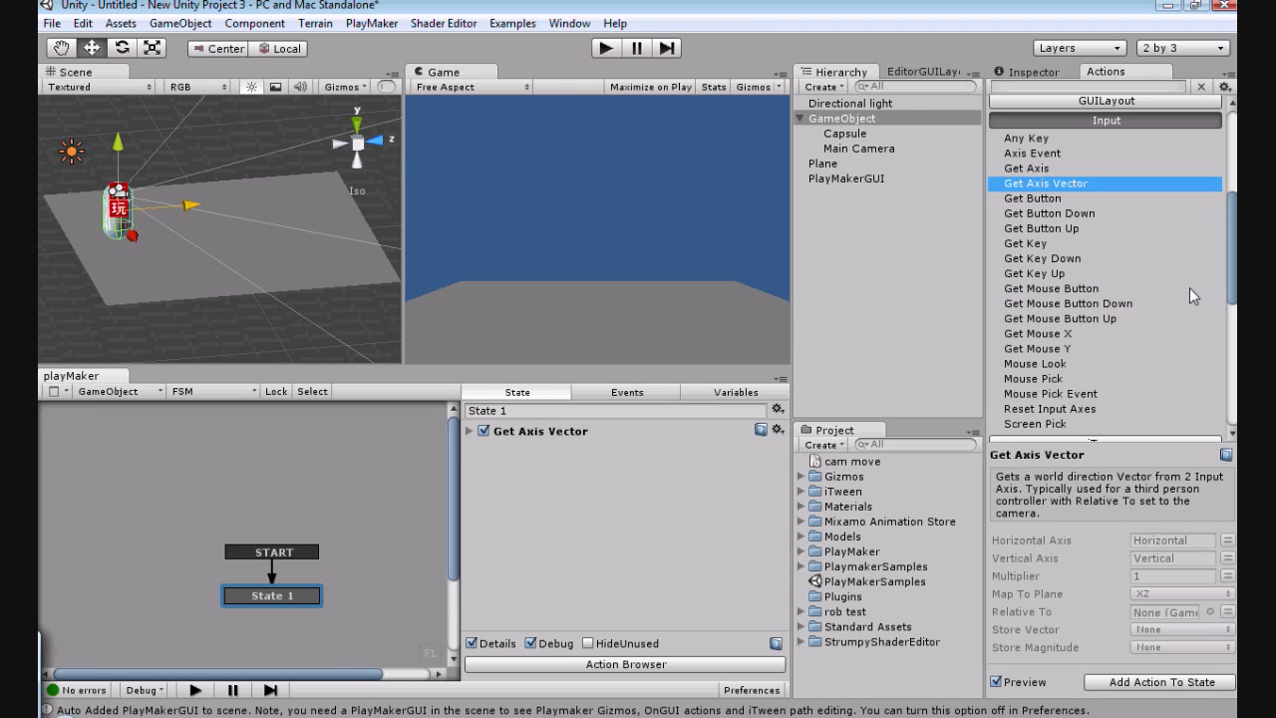
{"action": "scroll", "coordinate": [1189, 287], "scroll_direction": "up", "scroll_amount": 5}
{"action": "scroll", "coordinate": [1146, 260], "scroll_direction": "up", "scroll_amount": 2}
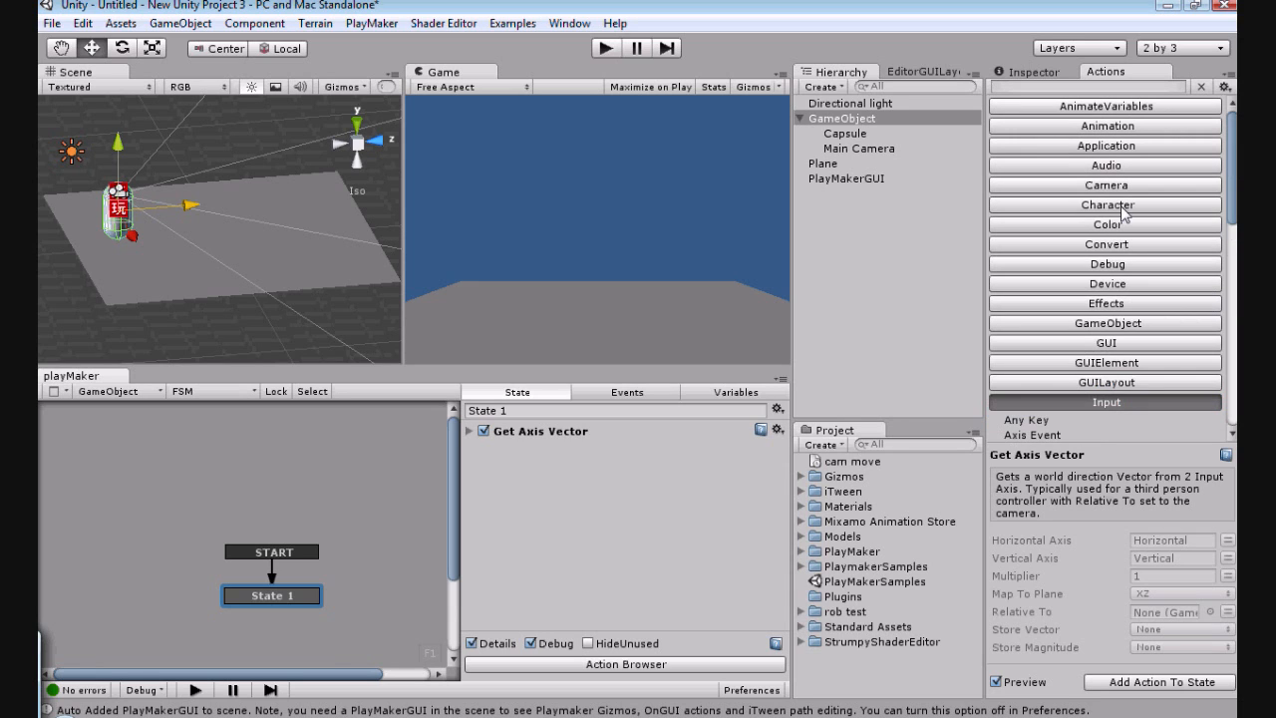
{"action": "left_click", "coordinate": [1123, 205]}
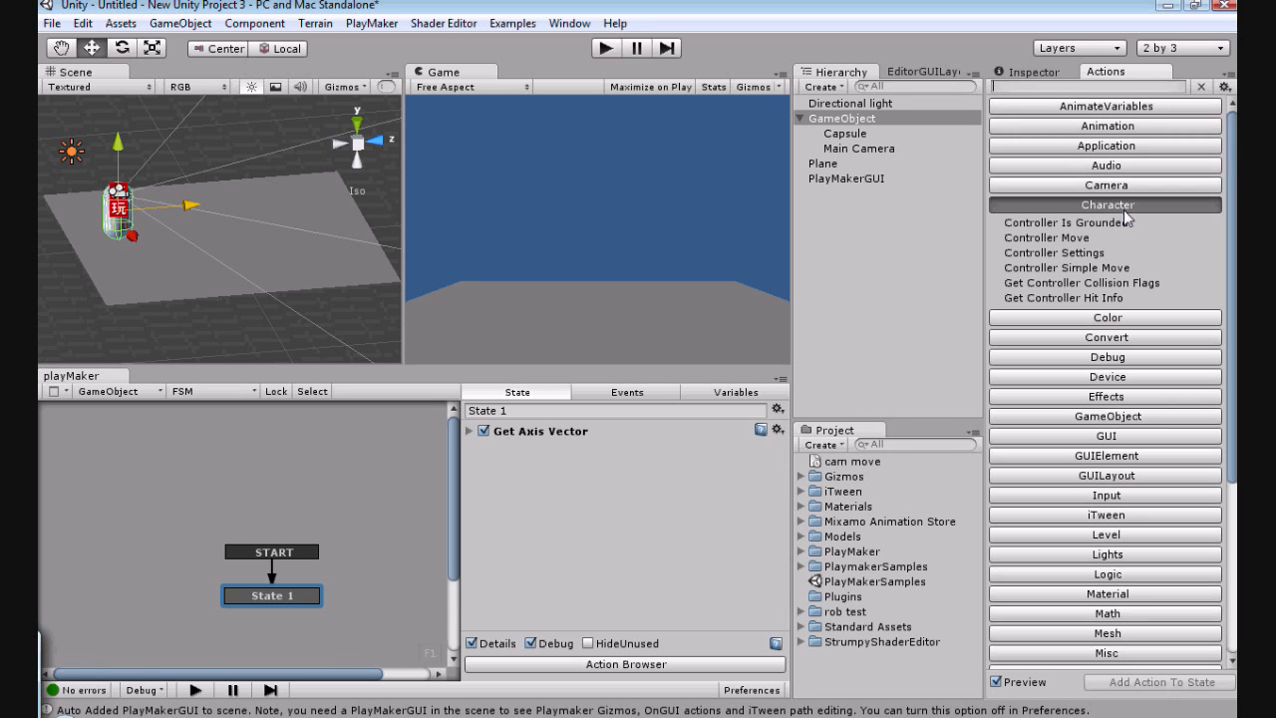
{"action": "left_click", "coordinate": [1077, 268]}
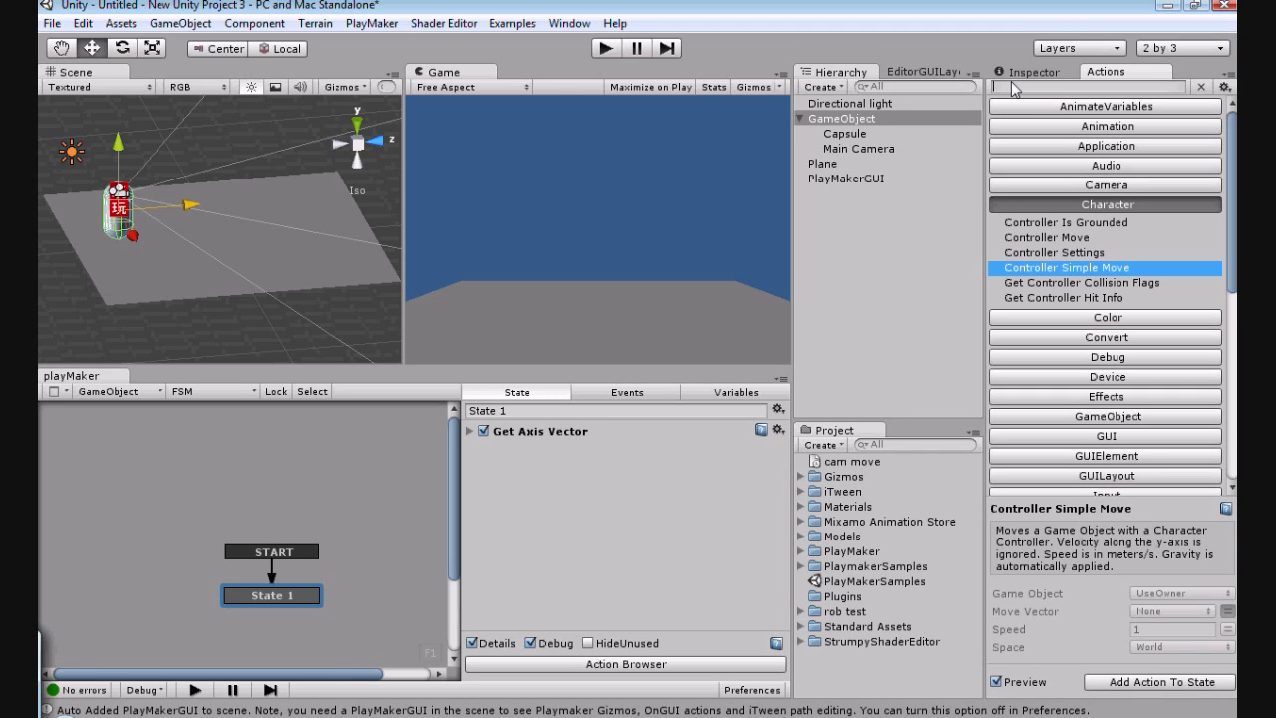
{"action": "left_click", "coordinate": [1127, 682]}
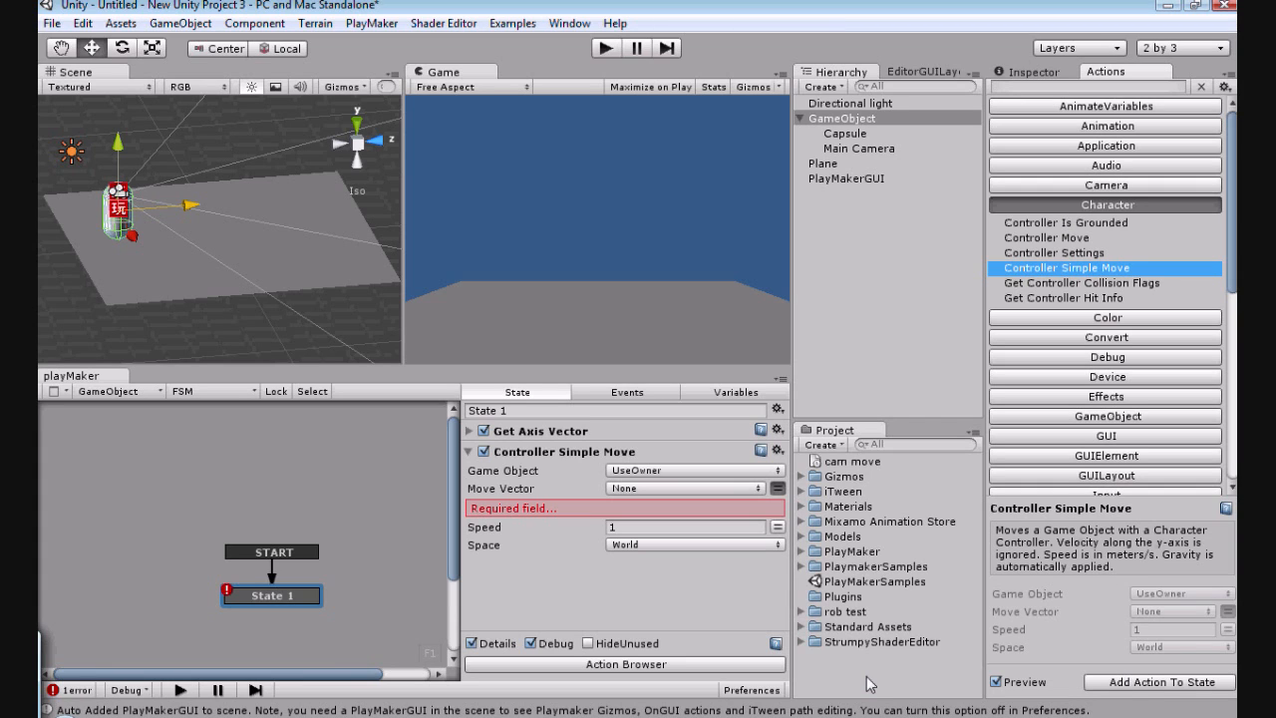
Step: In the Controller Simple Move action, use the move variable as the move vector and the move speed variable as the speed
{"action": "left_click", "coordinate": [642, 490]}
{"action": "left_click", "coordinate": [648, 514]}
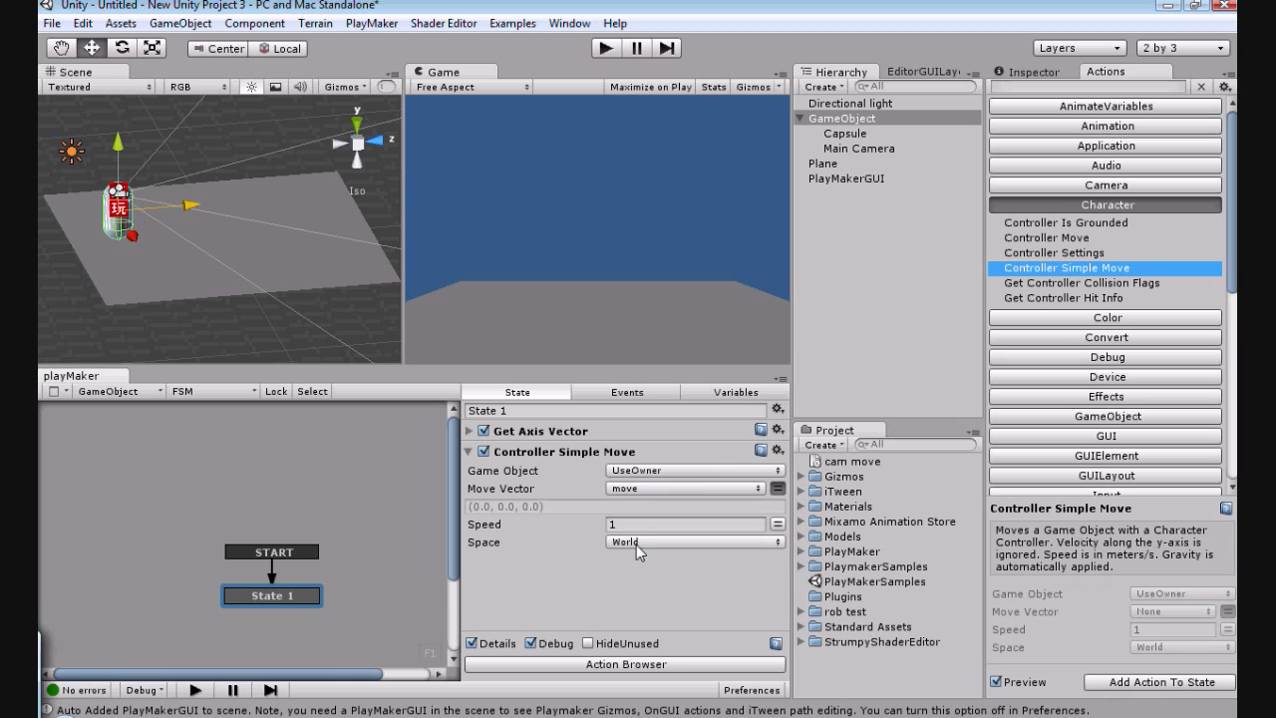
{"action": "left_click", "coordinate": [778, 525]}
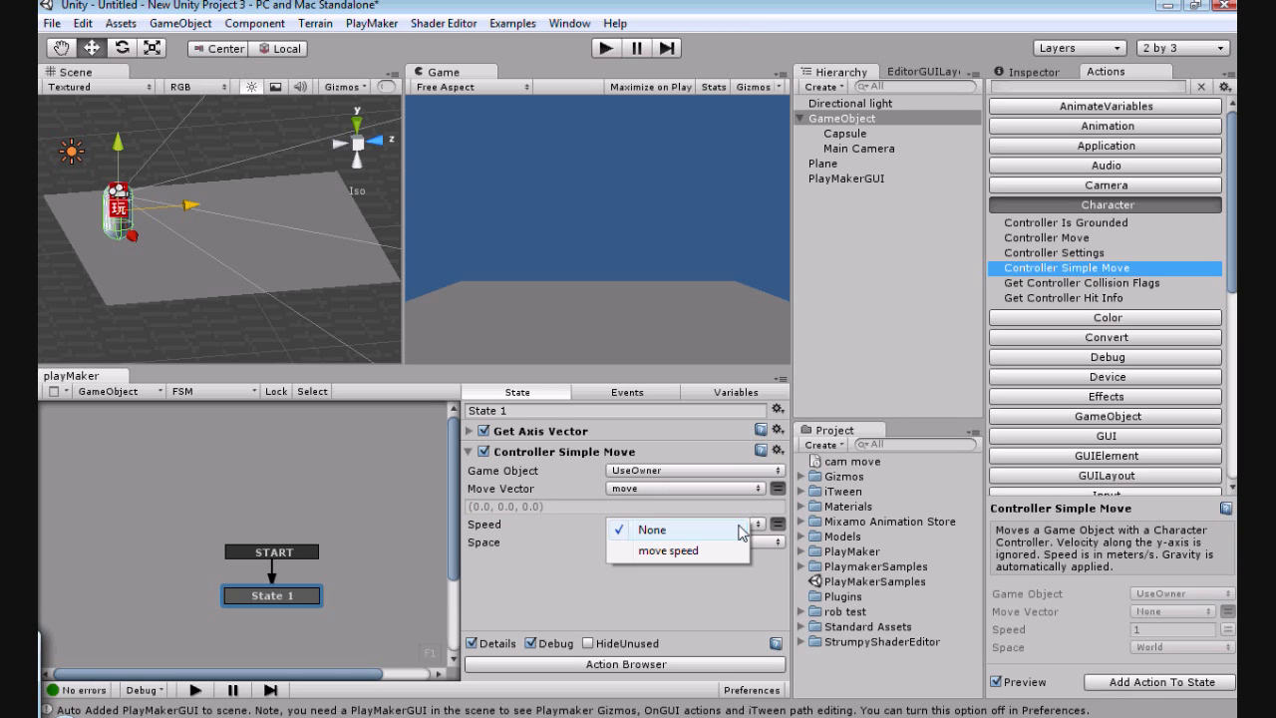
{"action": "left_click", "coordinate": [687, 550]}
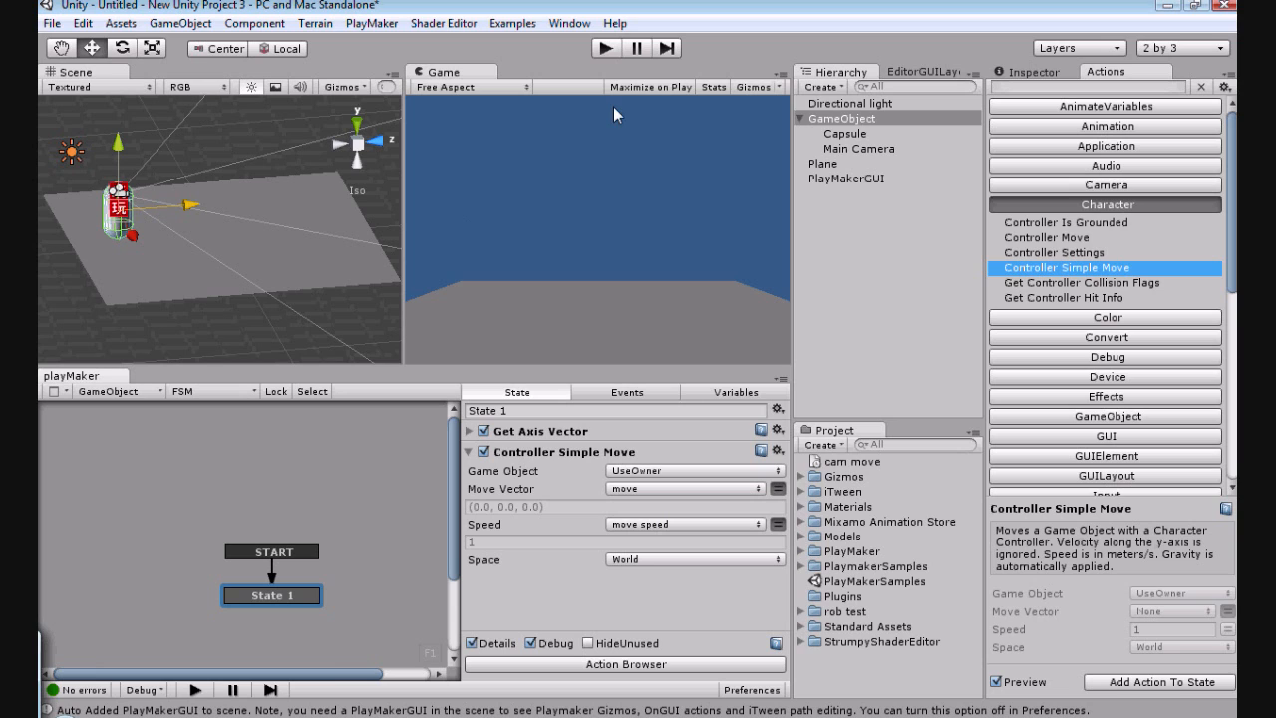
Step: Play-test the scene by walking the capsule forward, backward and sideways across the plane, and stop play mode
{"action": "left_click", "coordinate": [603, 54]}
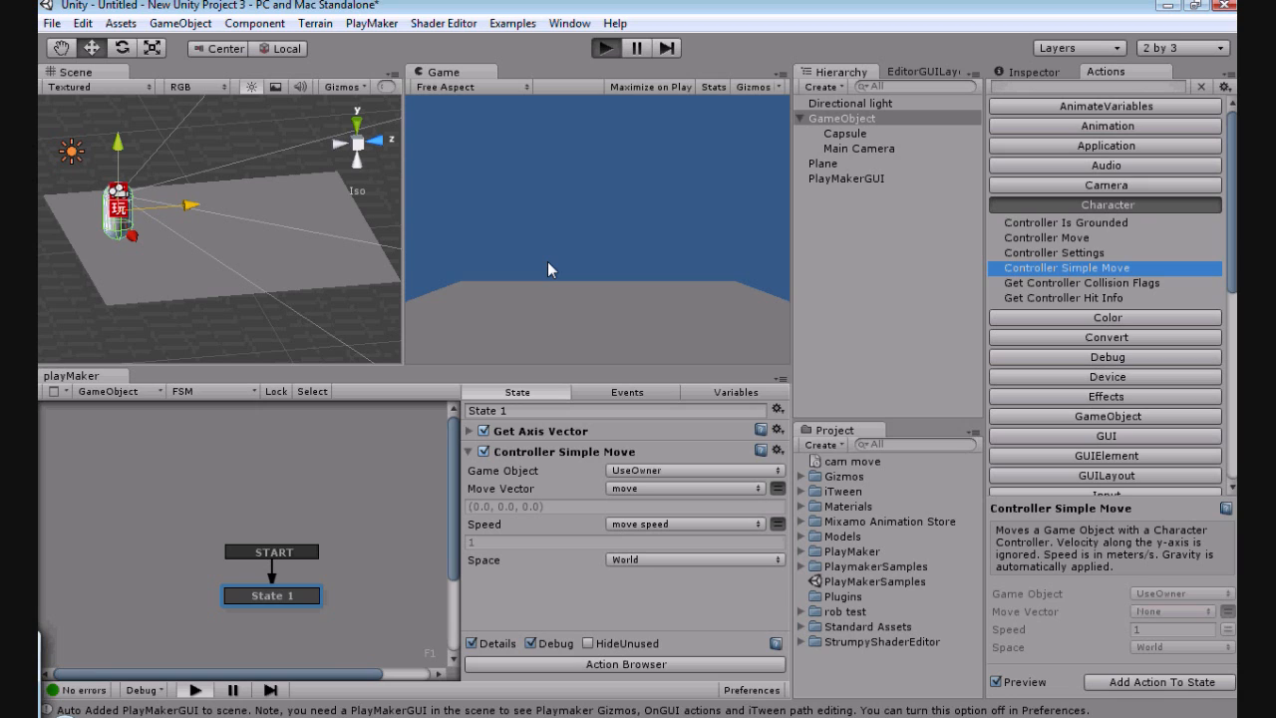
{"action": "key", "text": "ctrl+p"}
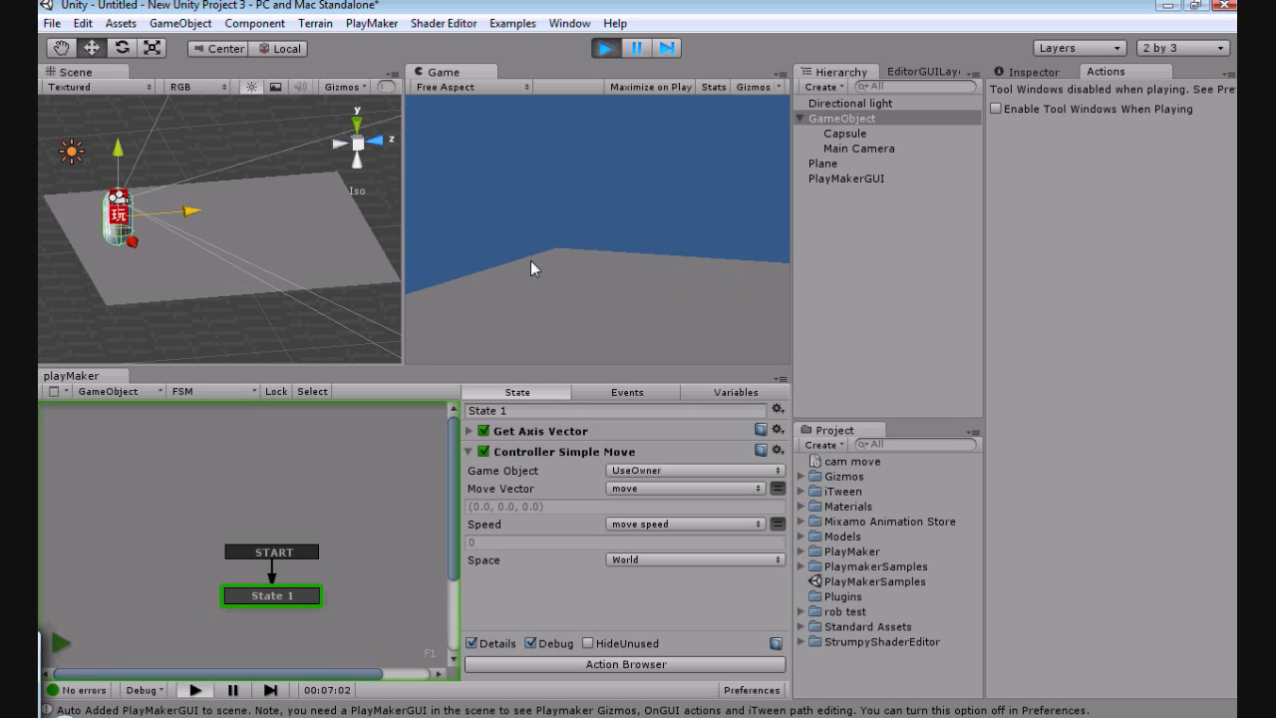
{"action": "key", "text": "w"}
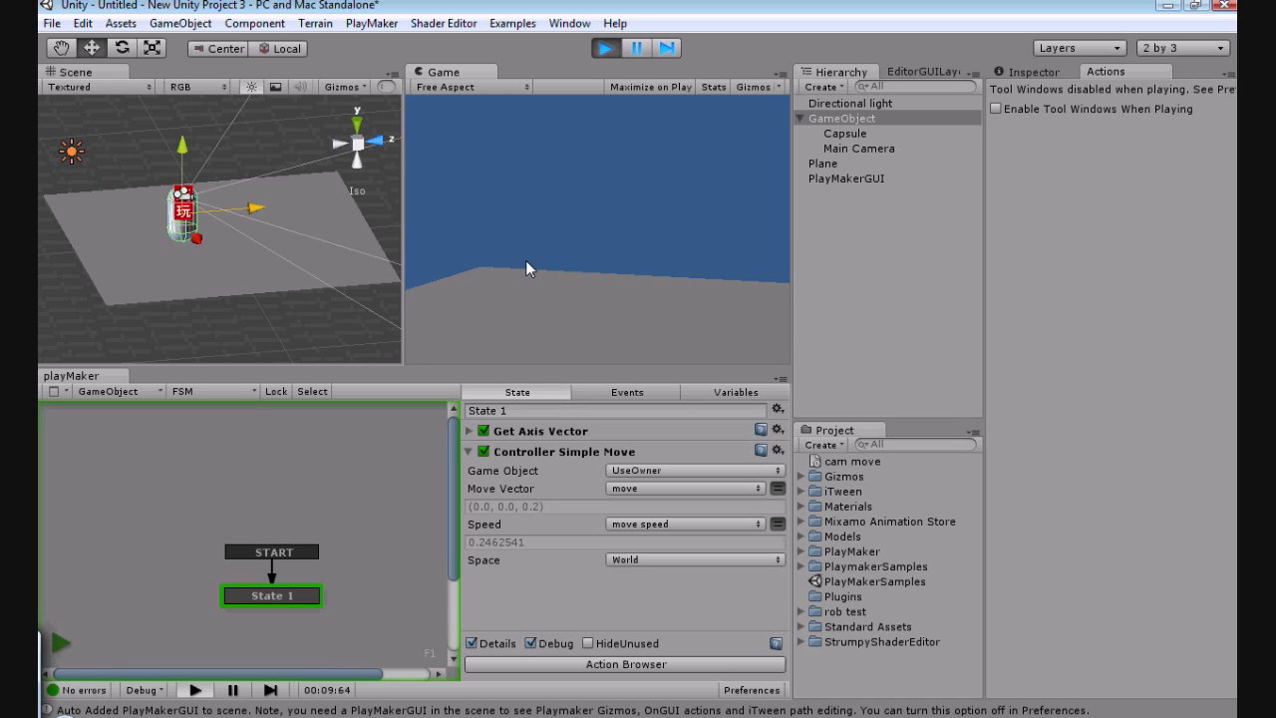
{"action": "key", "text": "a"}
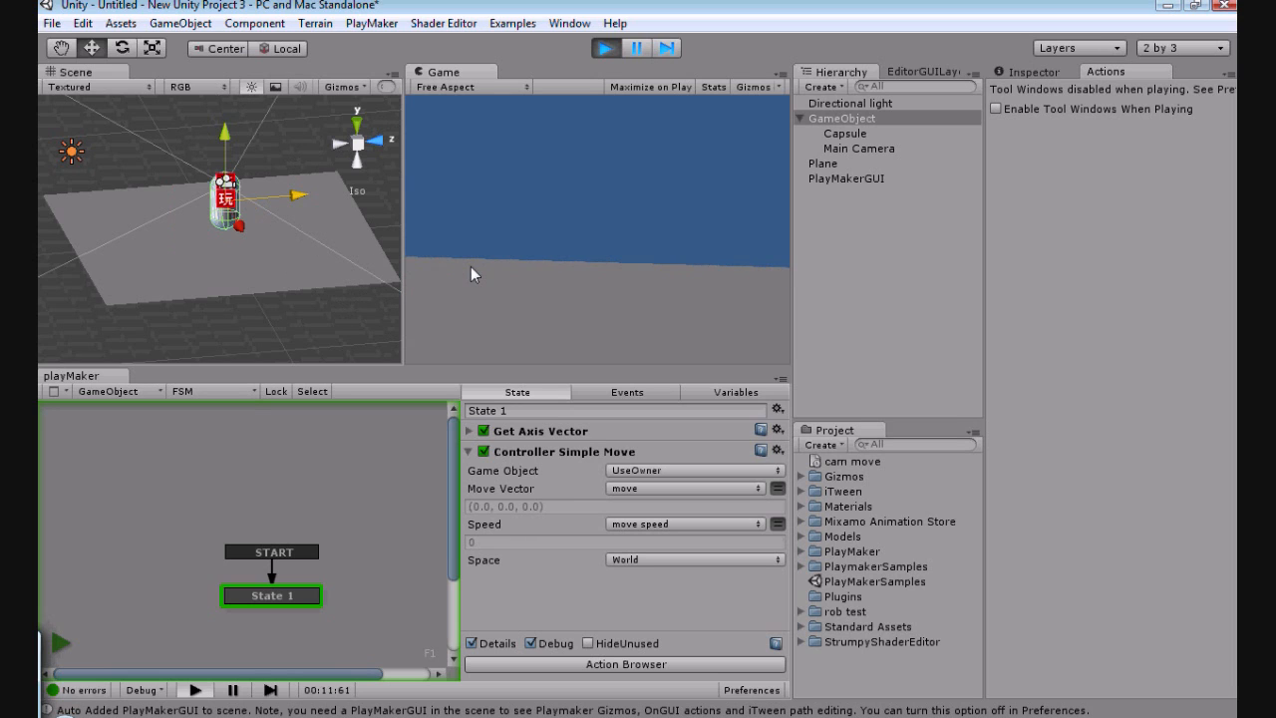
{"action": "key", "text": "a"}
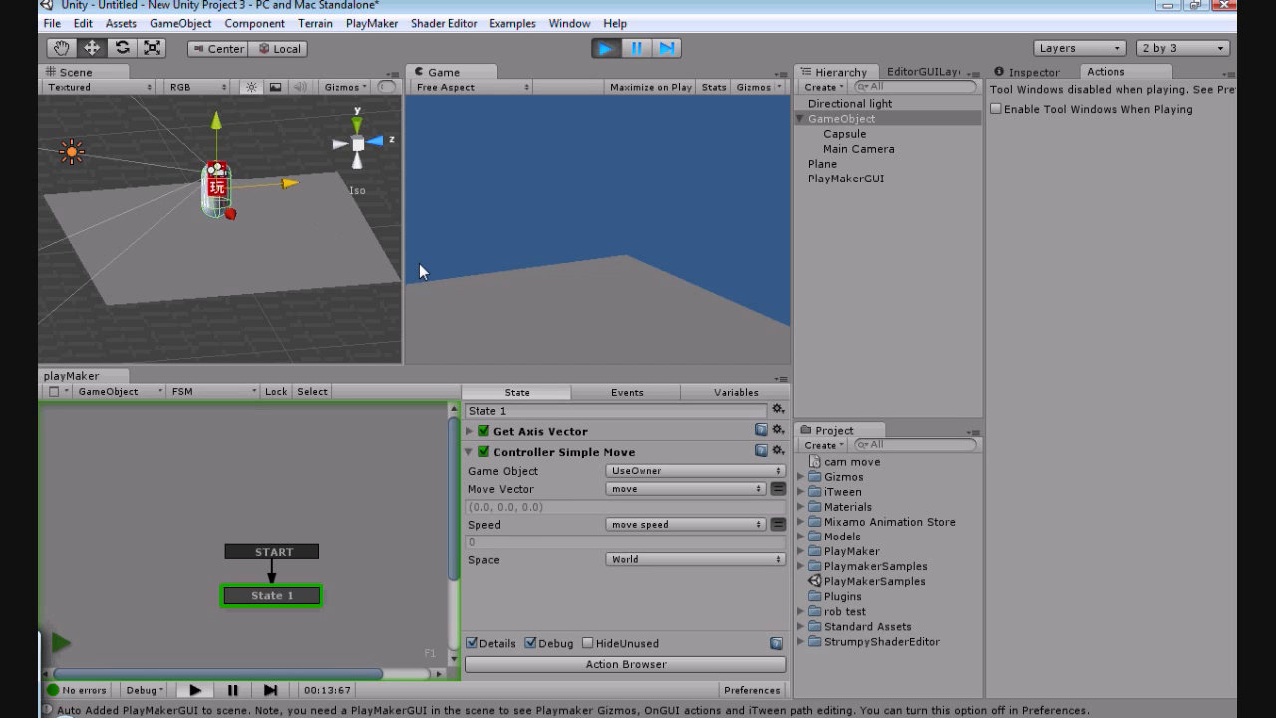
{"action": "key", "text": "s"}
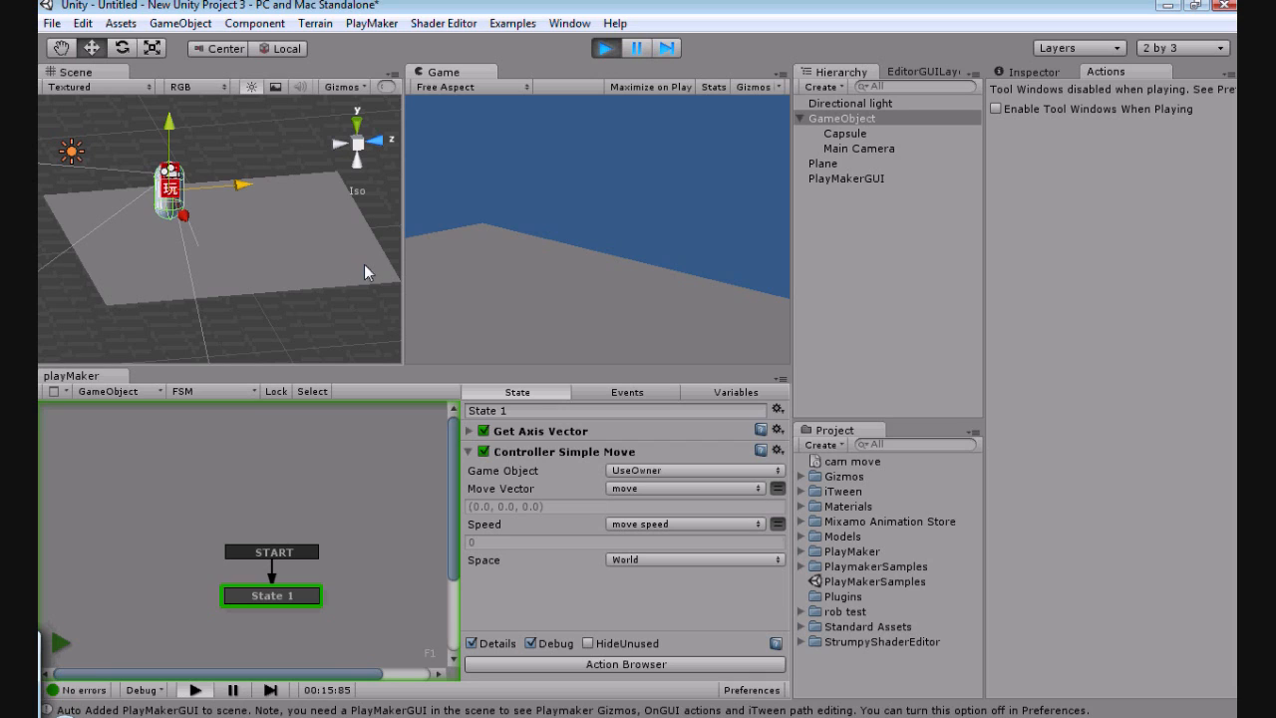
{"action": "key", "text": "d"}
{"action": "key", "text": "s"}
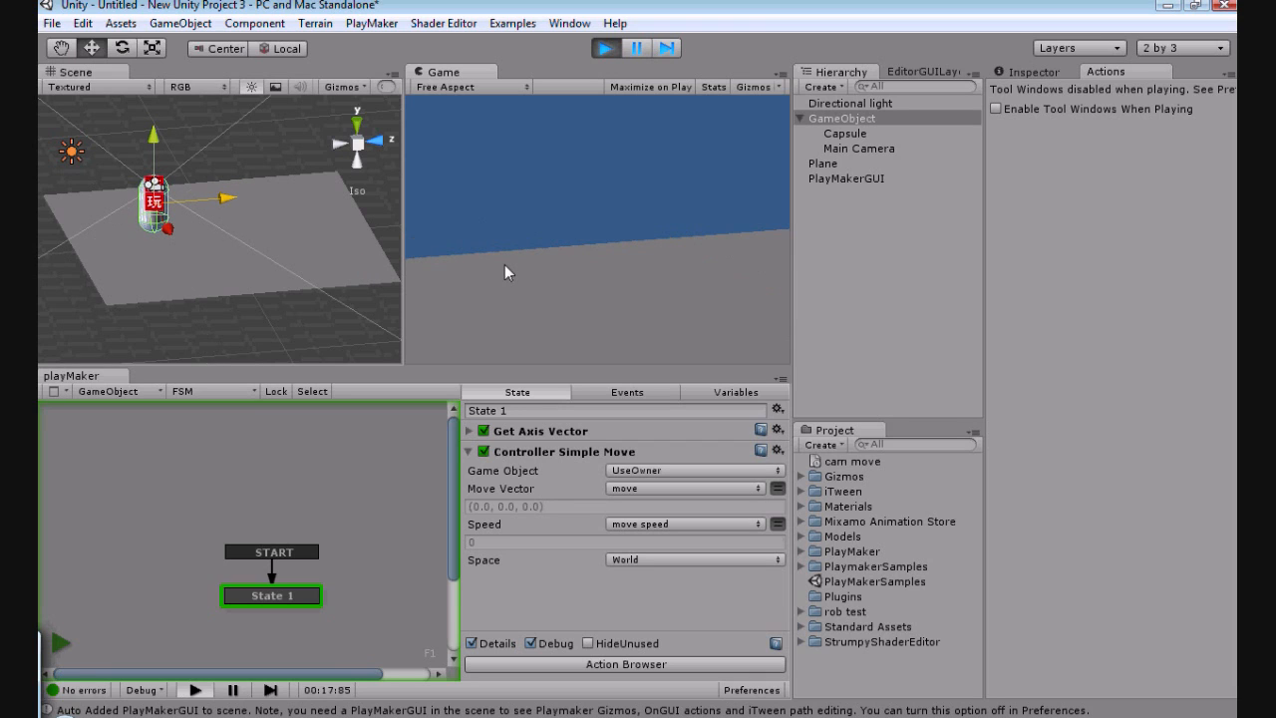
{"action": "key", "text": "w"}
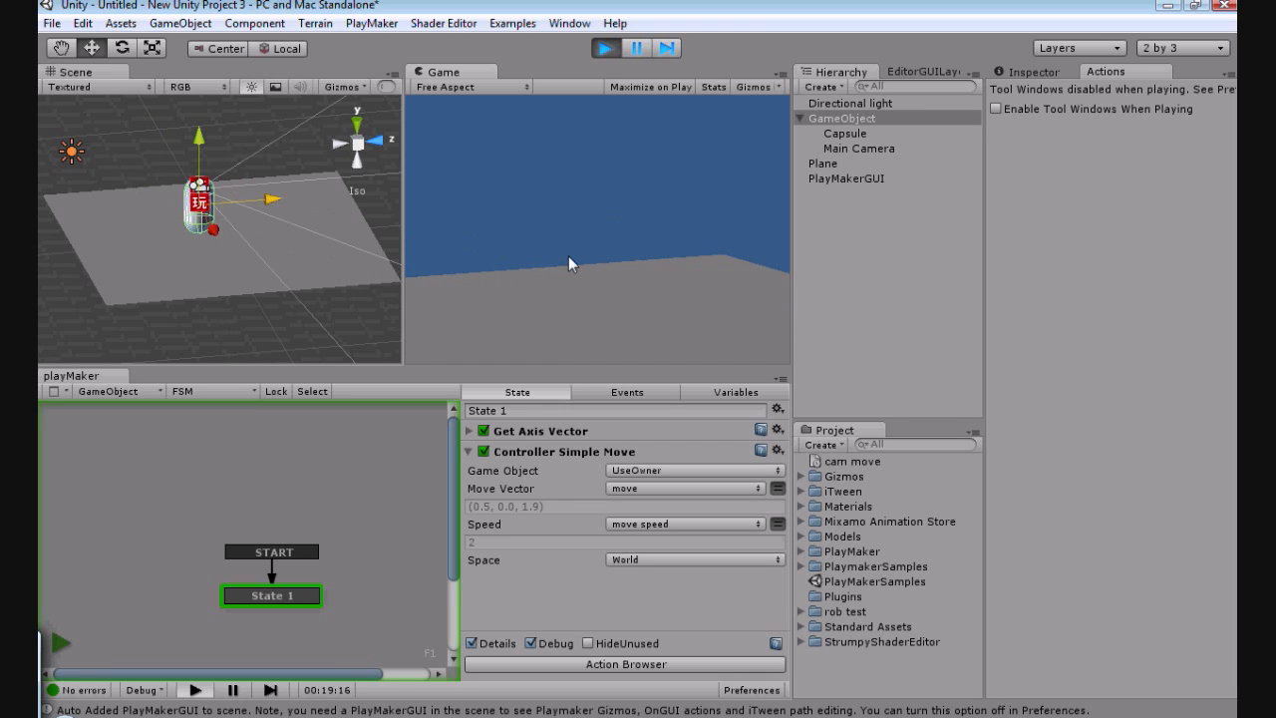
{"action": "key", "text": "d"}
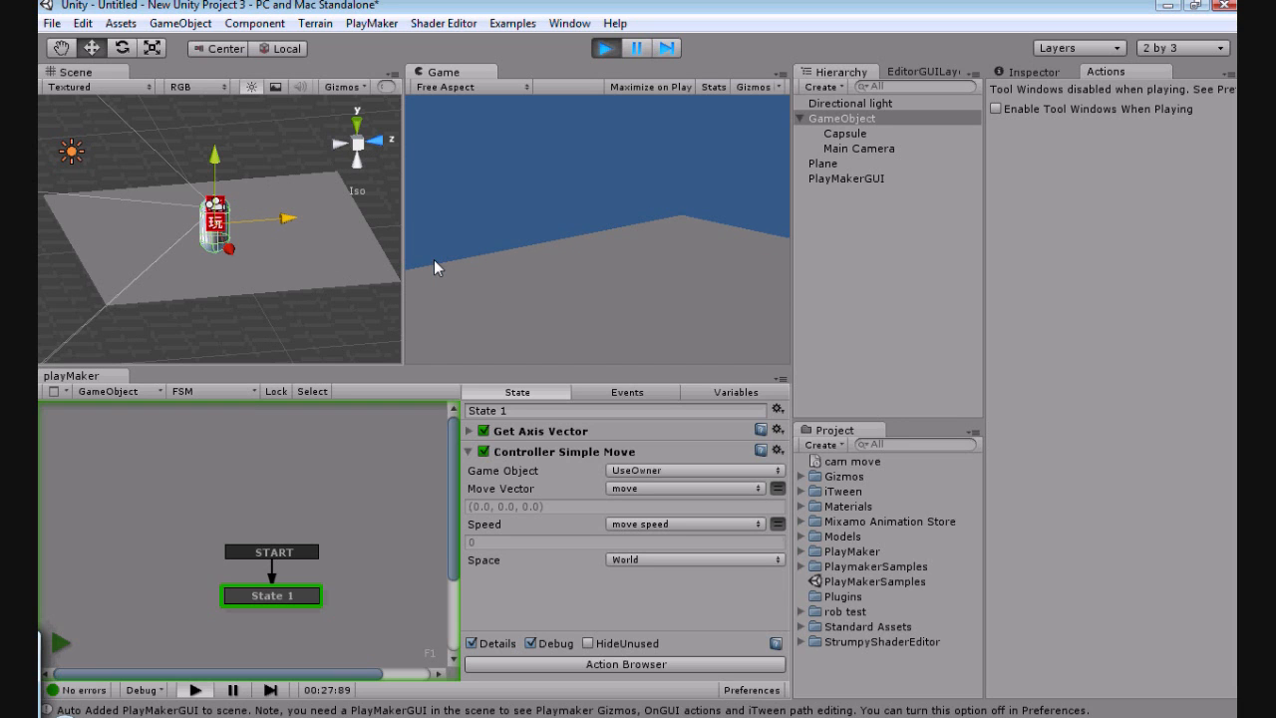
{"action": "key", "text": "ctrl+p"}
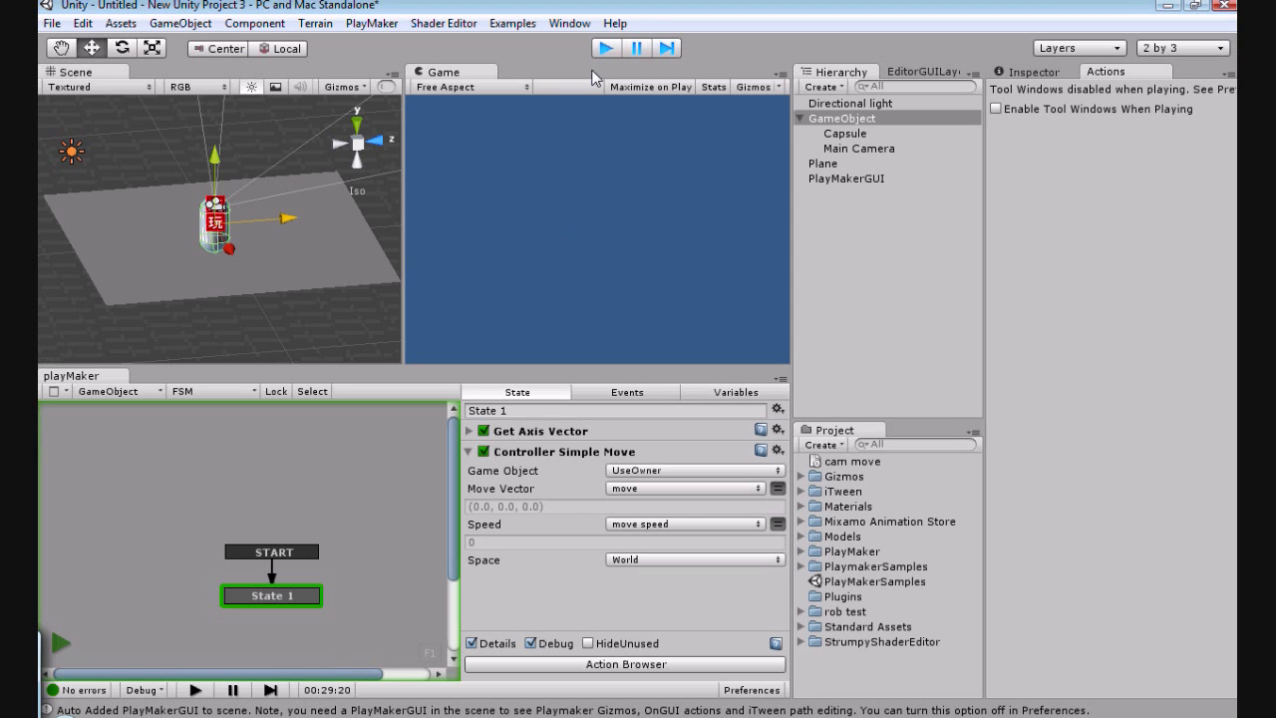